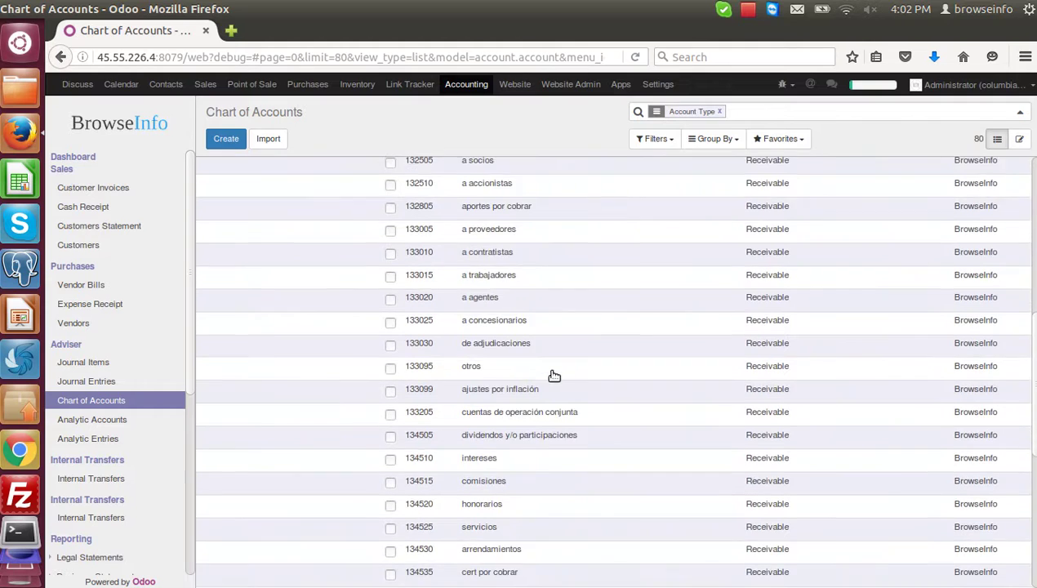
Look through the accounts in the Payable group of the chart of accounts and collapse the group
scroll(375, 191, "up", 5)
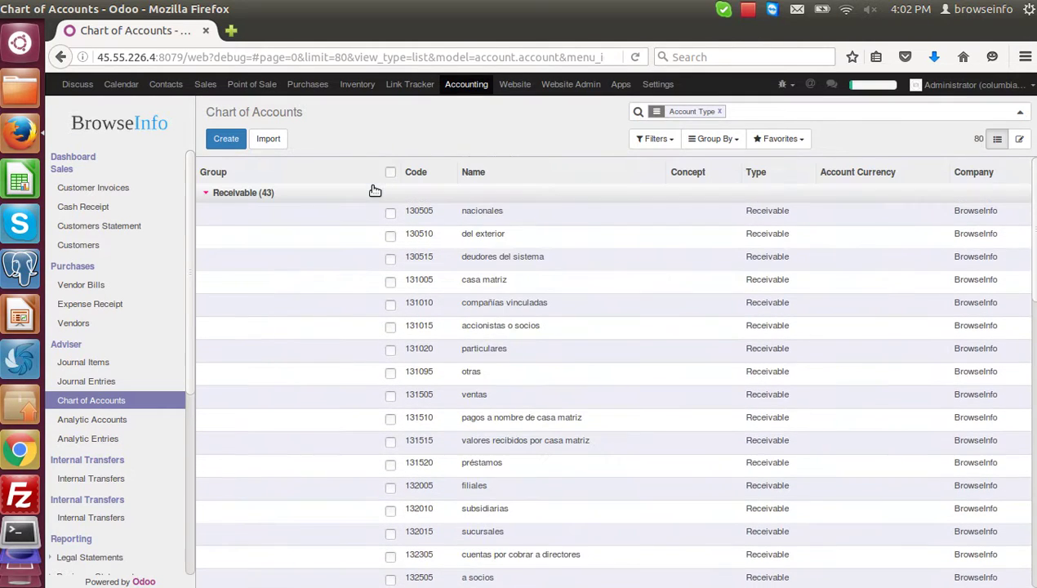
left_click(271, 215)
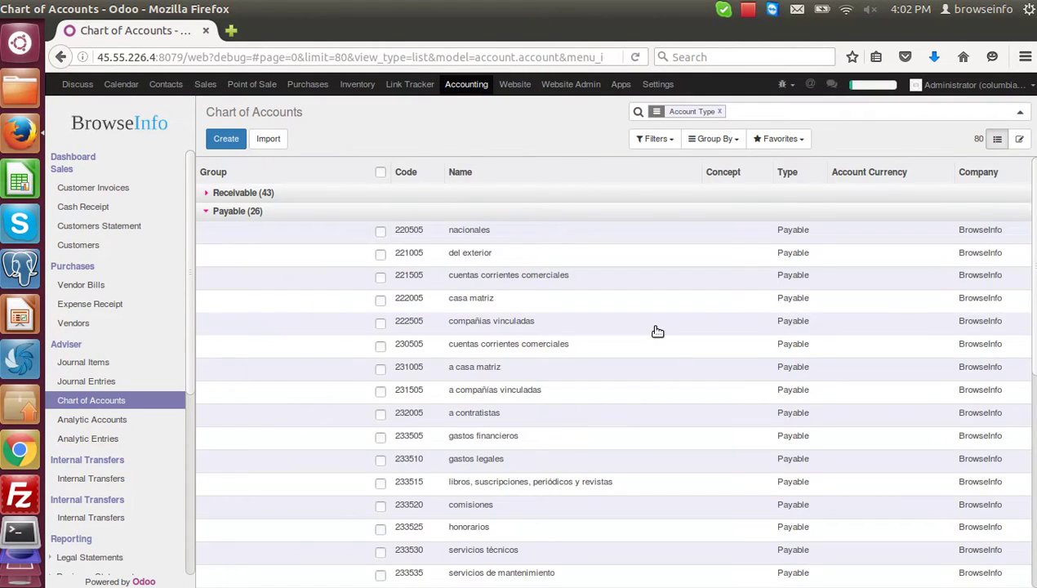
scroll(654, 330, "down", 3)
scroll(655, 331, "down", 3)
scroll(462, 294, "up", 6)
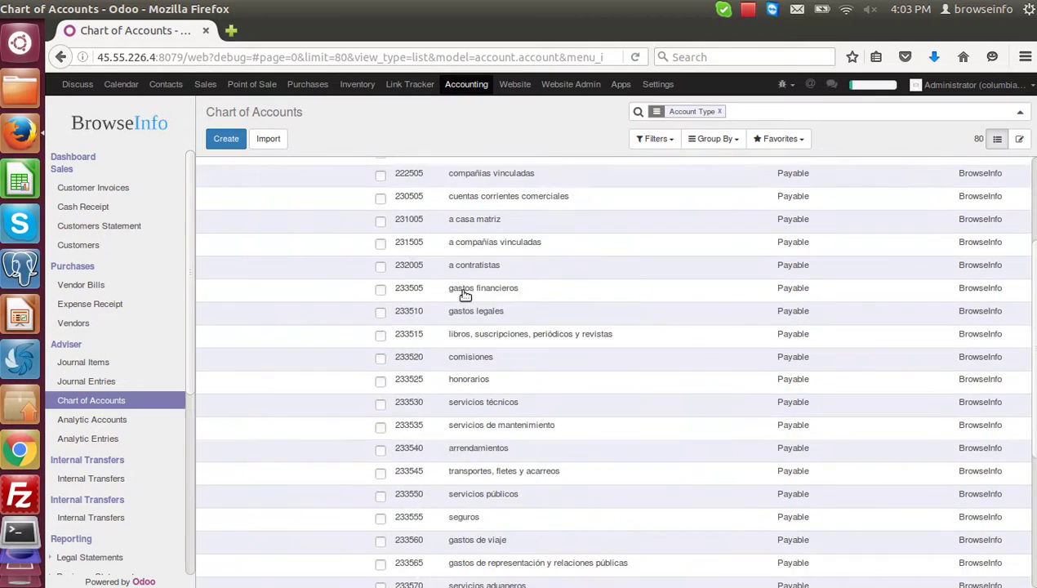
left_click(261, 212)
Expand the Direct Costs group, look through its accounts and collapse it
left_click(243, 365)
scroll(602, 474, "down", 8)
scroll(605, 476, "up", 5)
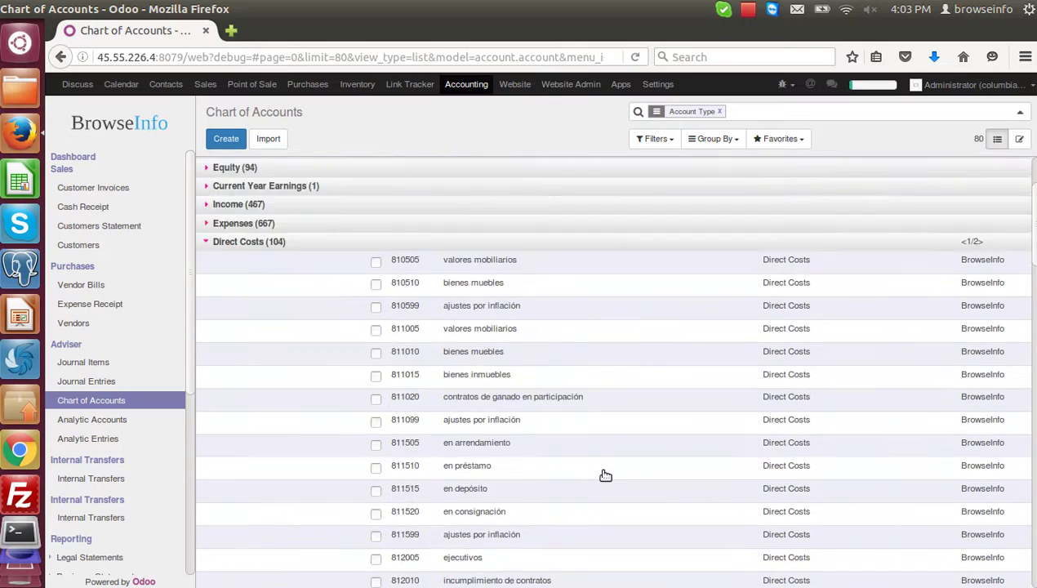
scroll(605, 476, "up", 3)
left_click(273, 360)
Expand the Expenses group, look through its accounts and collapse it
left_click(269, 344)
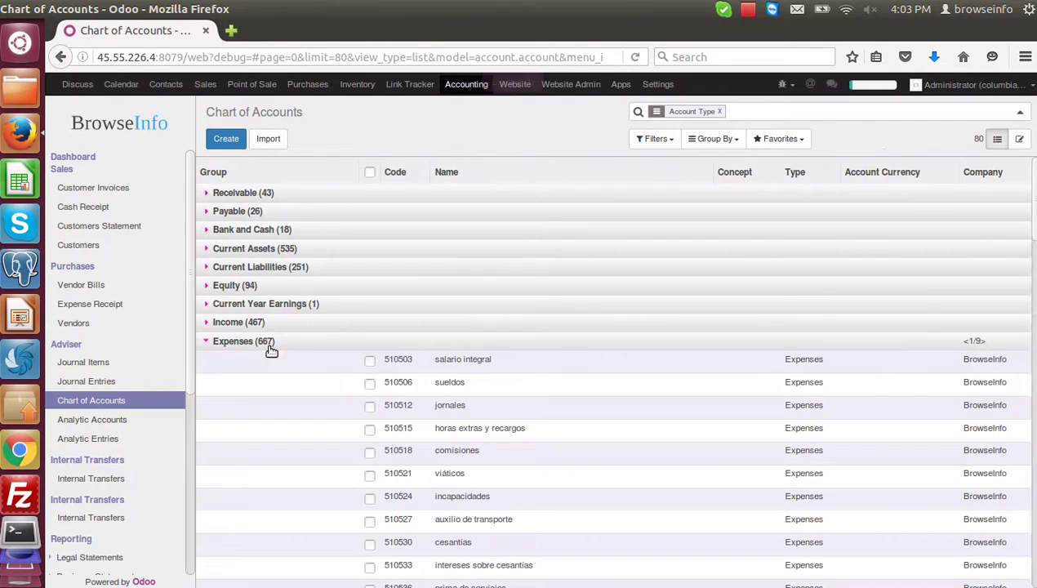
scroll(667, 432, "down", 5)
scroll(666, 433, "up", 5)
left_click(324, 349)
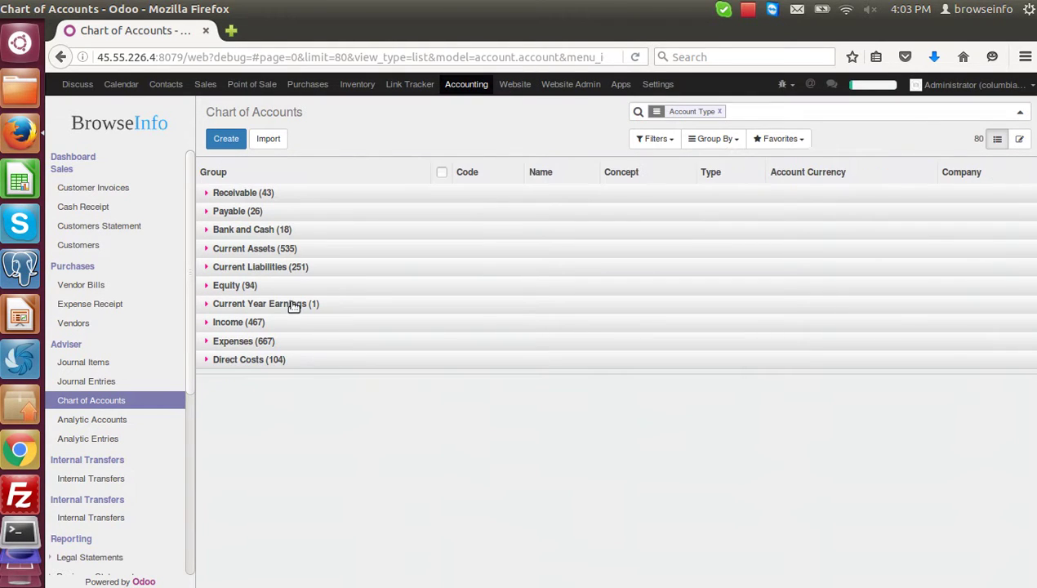
Expand the Equity group, look through its accounts and collapse it
left_click(294, 286)
scroll(563, 416, "down", 10)
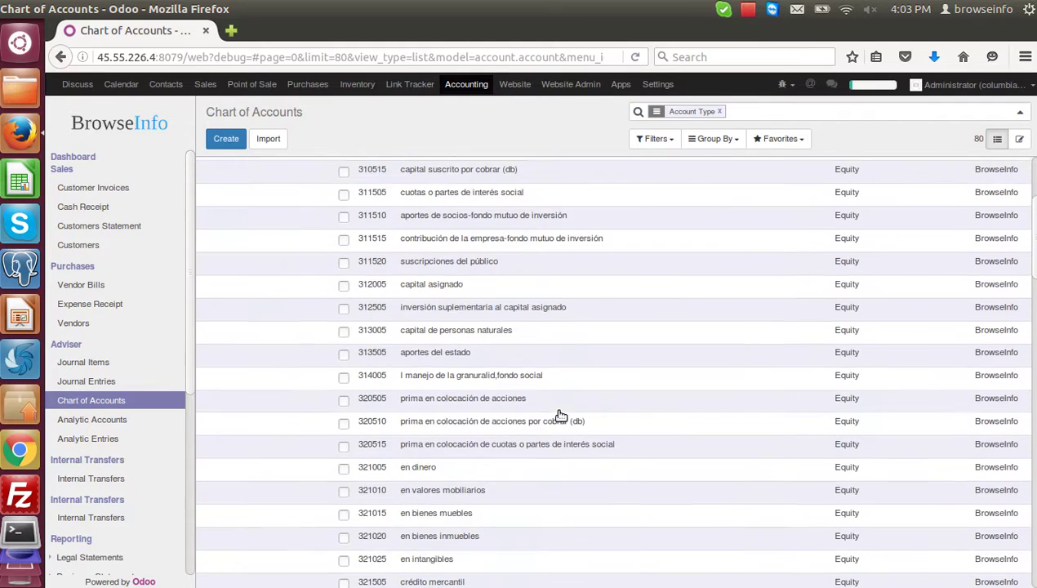
scroll(569, 415, "up", 10)
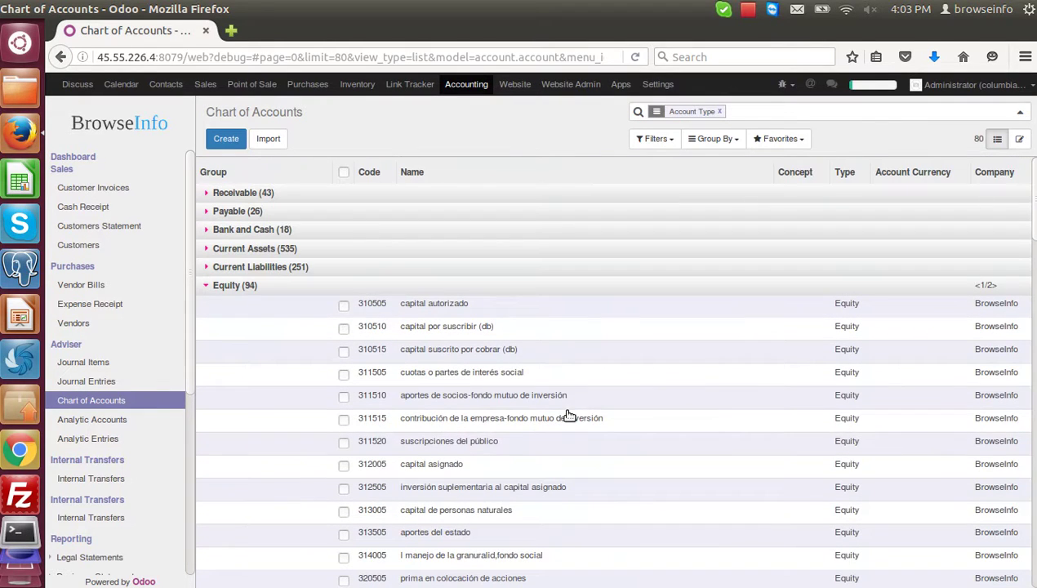
left_click(281, 288)
Open the Estados de situación financiera report from the accounting reports
scroll(144, 334, "down", 7)
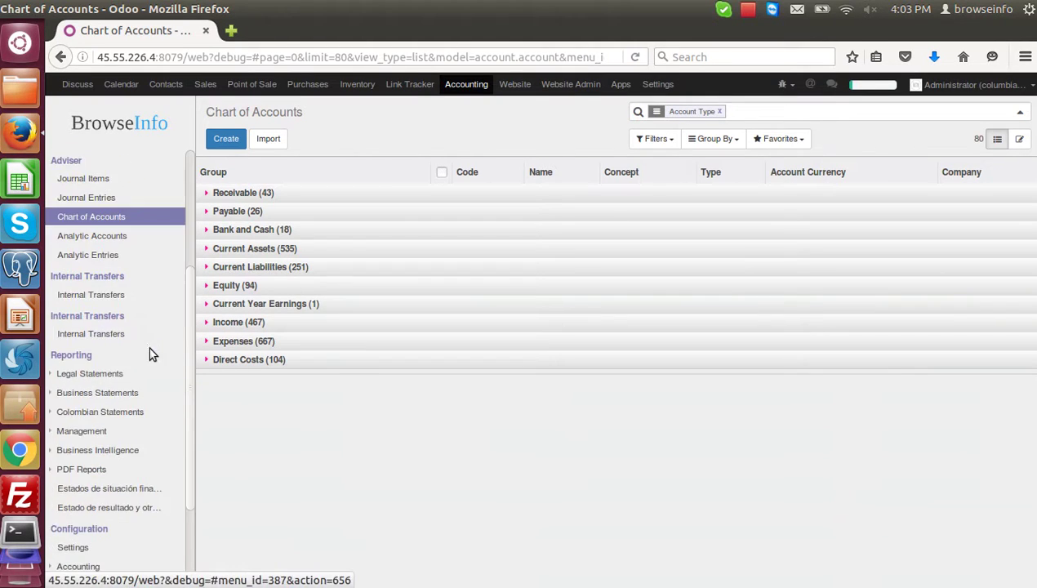
left_click(117, 396)
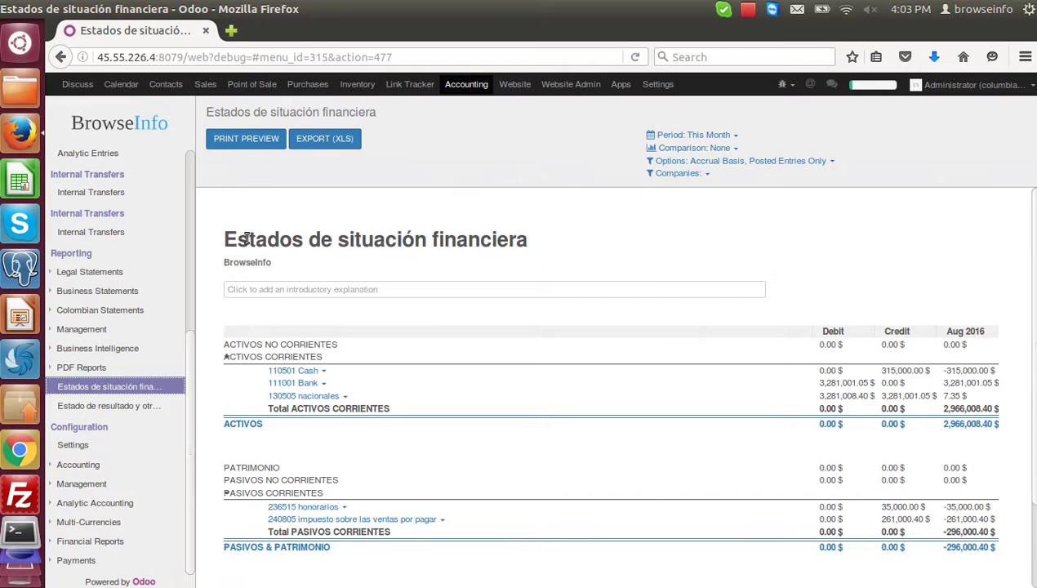
left_click_drag(224, 239, 529, 245)
left_click(682, 234)
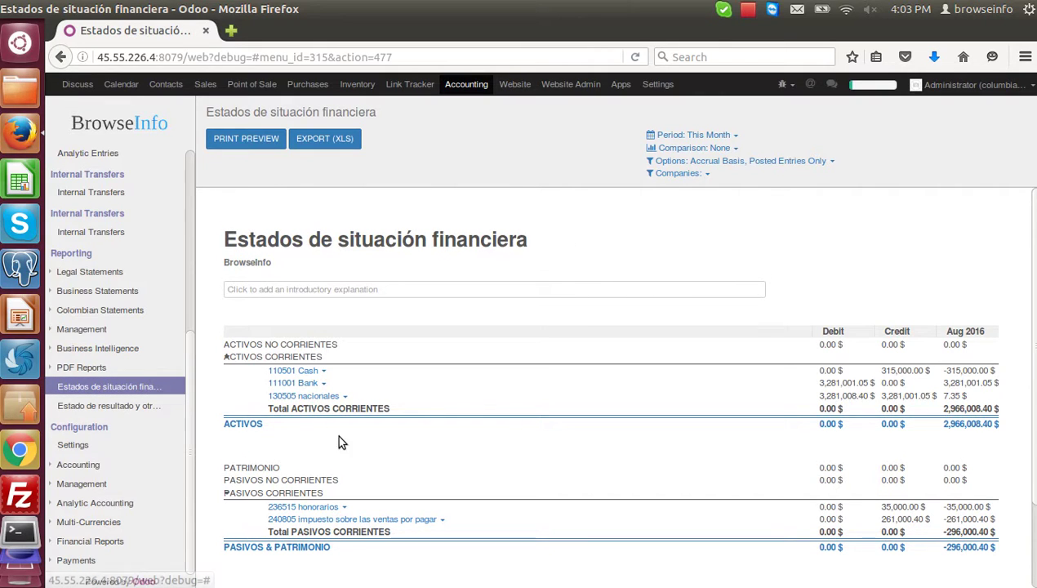
Examine the report's asset, equity and liability lines, including PASIVOS NO CORRIENTES and PASIVOS & PATRIMONIO
scroll(347, 445, "down", 2)
scroll(347, 445, "down", 1)
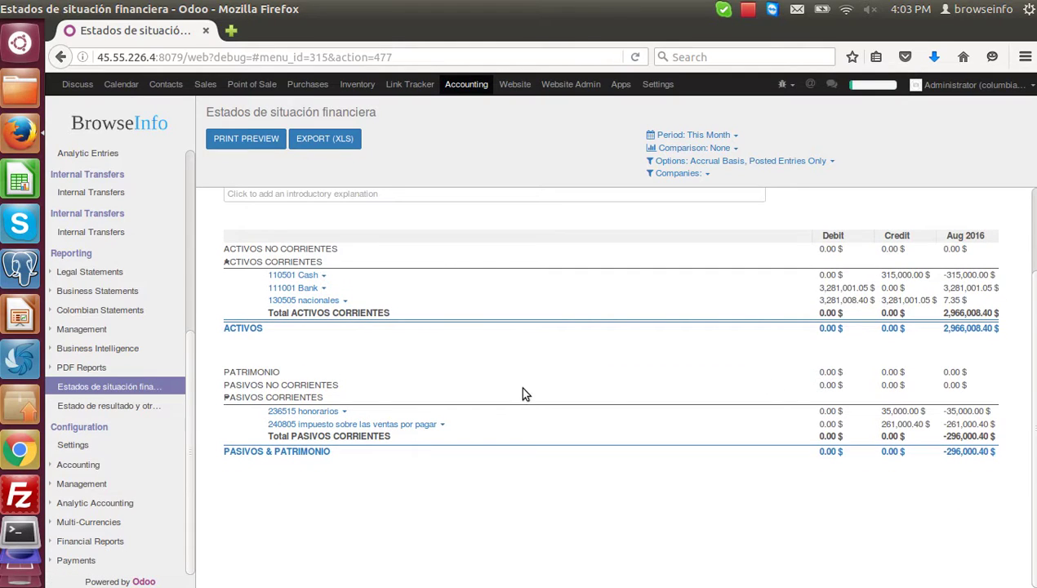
left_click_drag(226, 372, 339, 386)
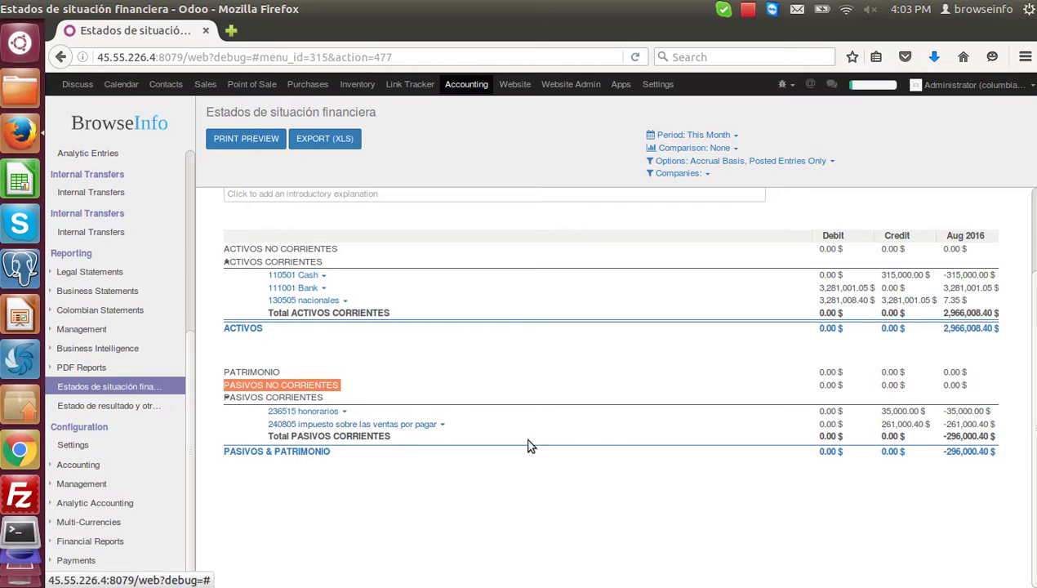
left_click_drag(302, 451, 330, 474)
left_click(516, 541)
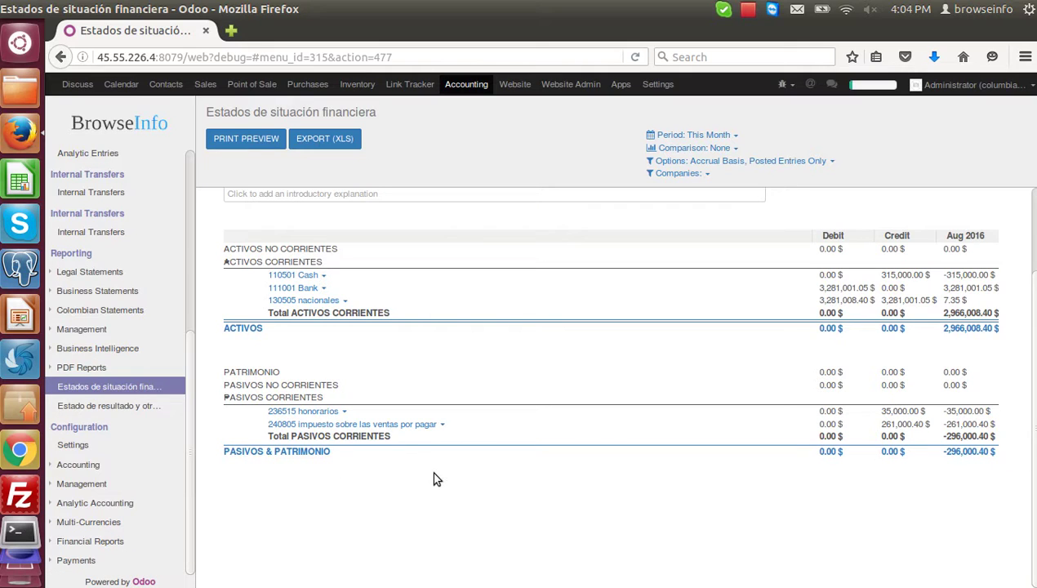
scroll(450, 473, "up", 2)
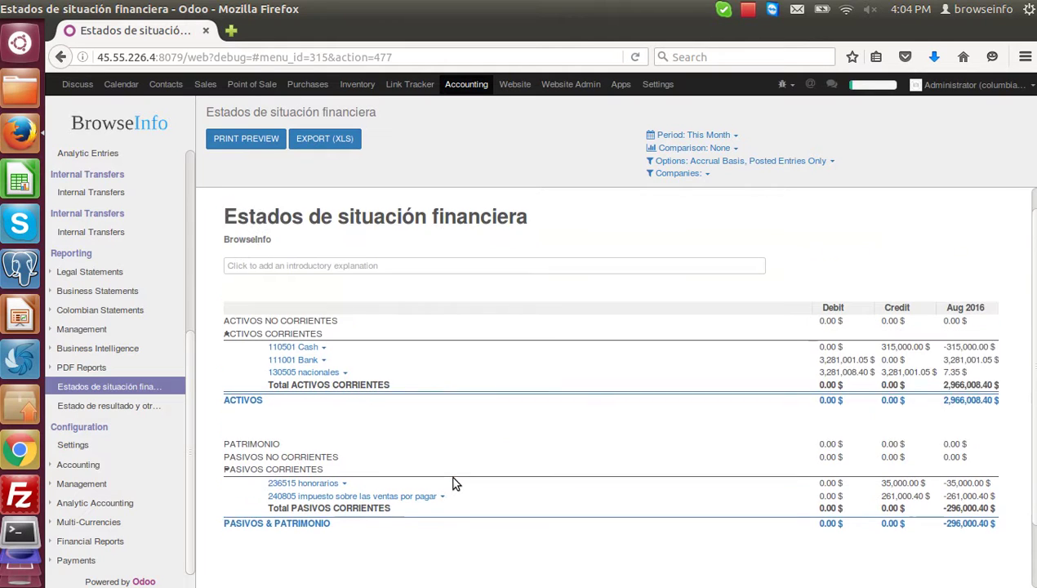
Open the report's introductory explanation for editing and look over the report
left_click(337, 290)
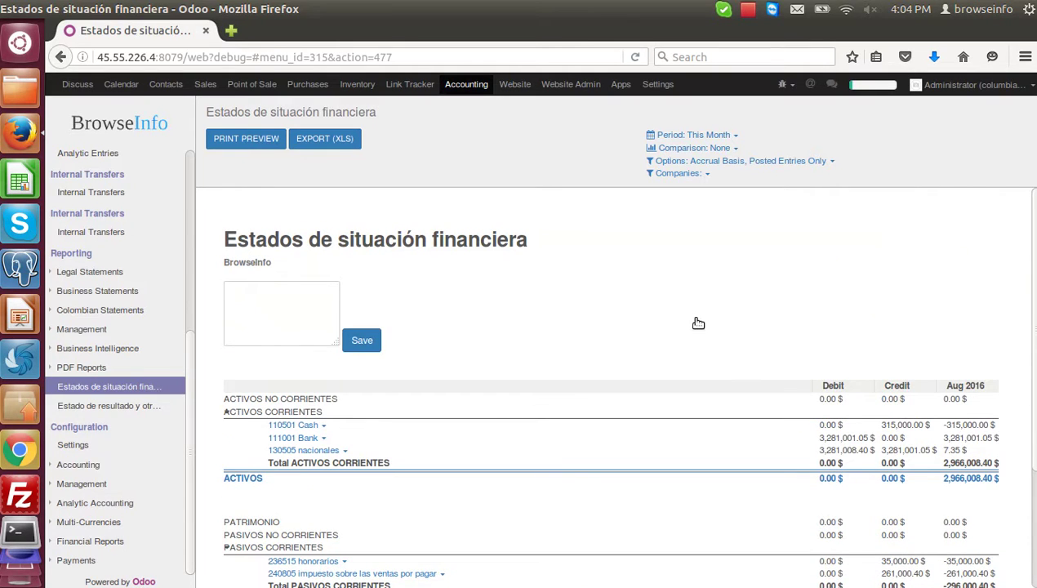
scroll(686, 343, "down", 3)
scroll(680, 364, "up", 2)
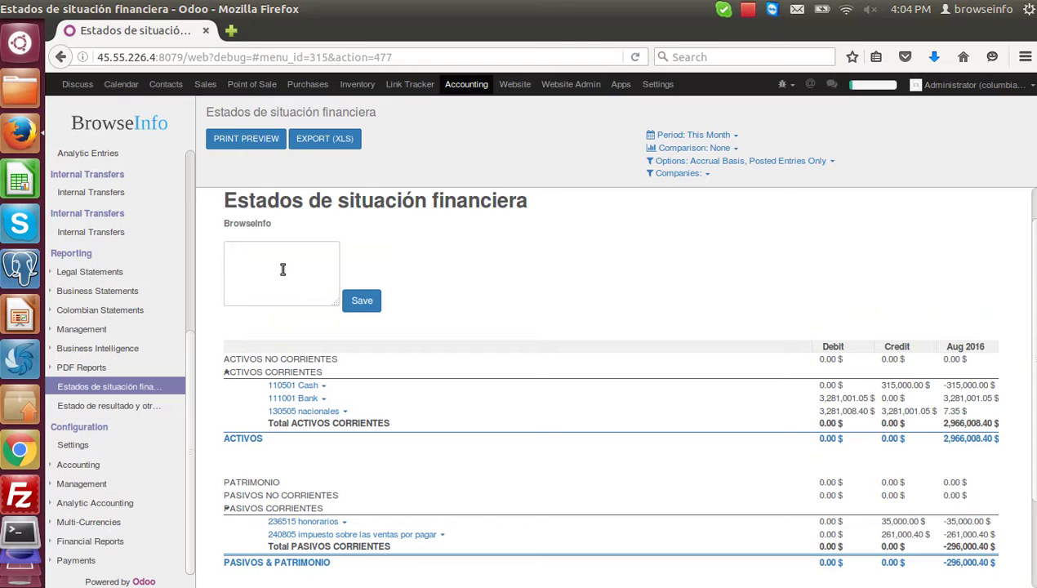
scroll(732, 283, "up", 1)
Set the report period to This Year and the comparison to Same Period Last Year
left_click(698, 136)
left_click(707, 212)
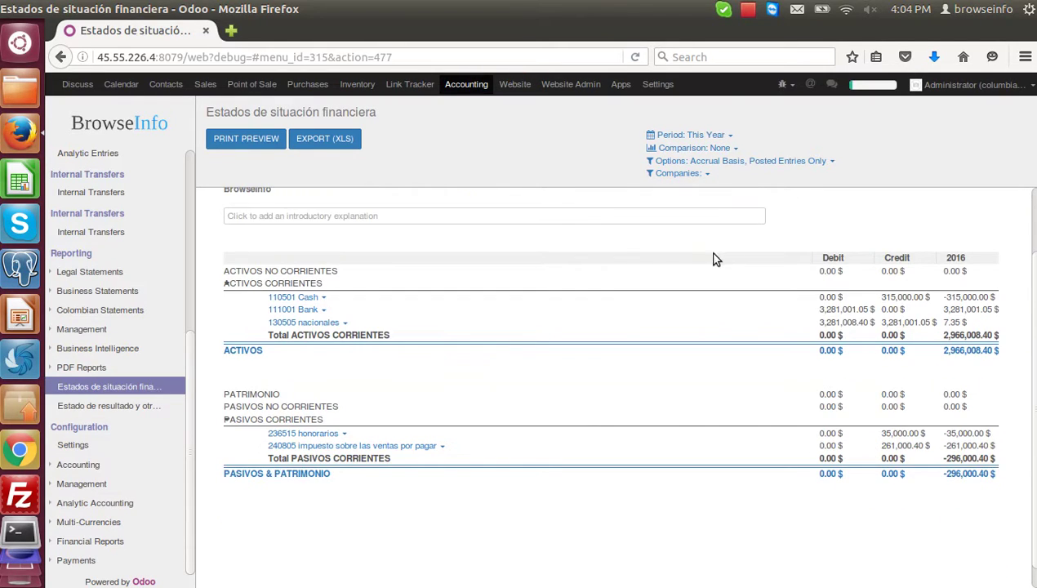
left_click(722, 150)
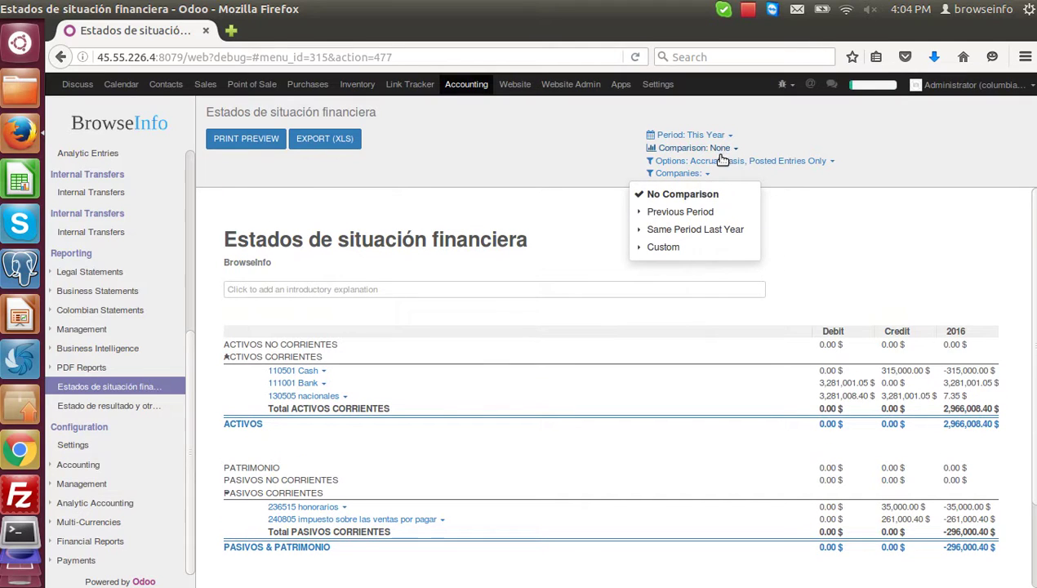
left_click(688, 231)
left_click(665, 289)
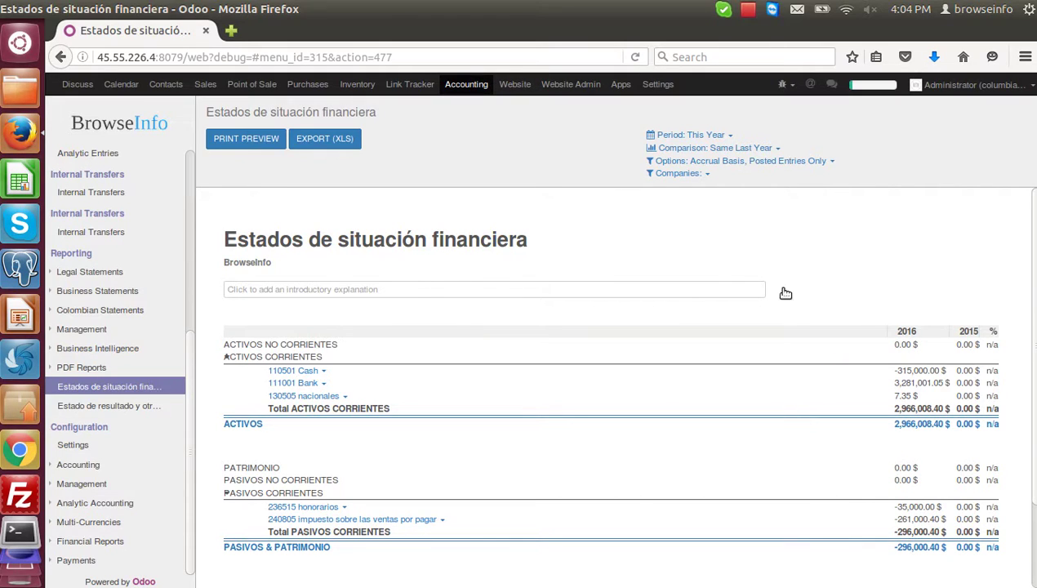
Switch the report to the Cash Basis Method, and return it to accrual basis
left_click(775, 162)
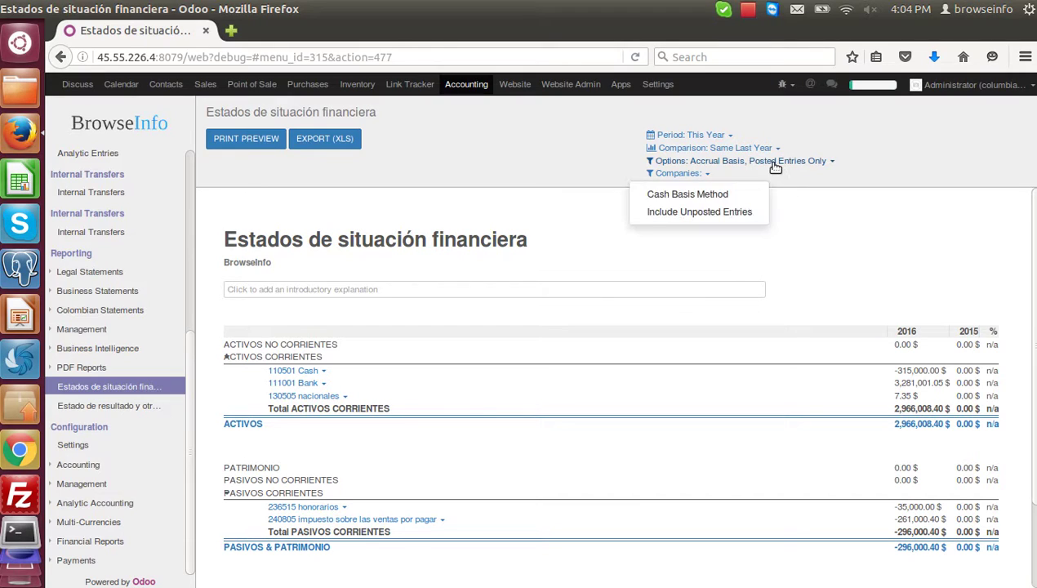
left_click(702, 196)
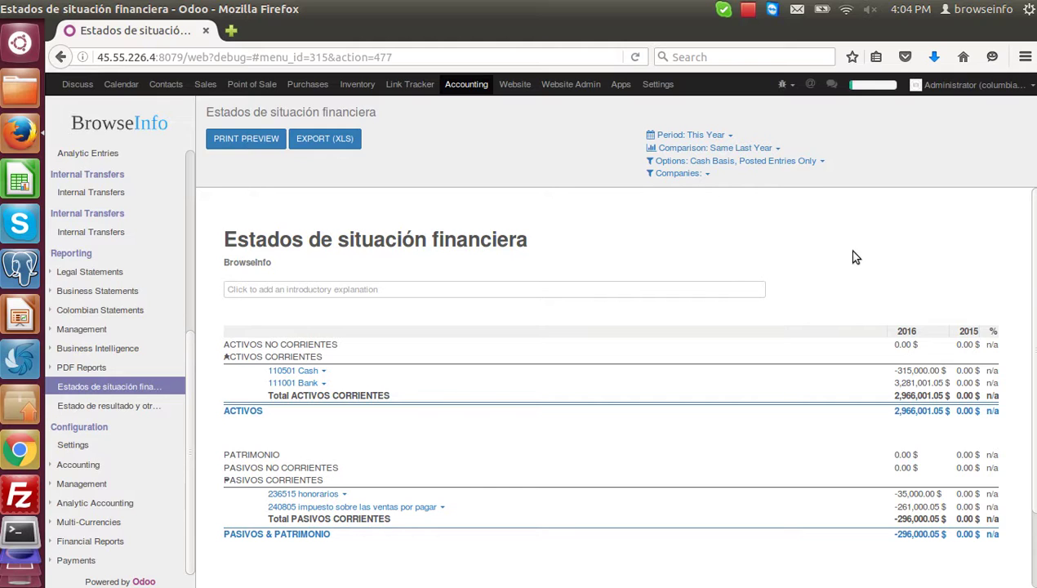
left_click(784, 163)
left_click(723, 203)
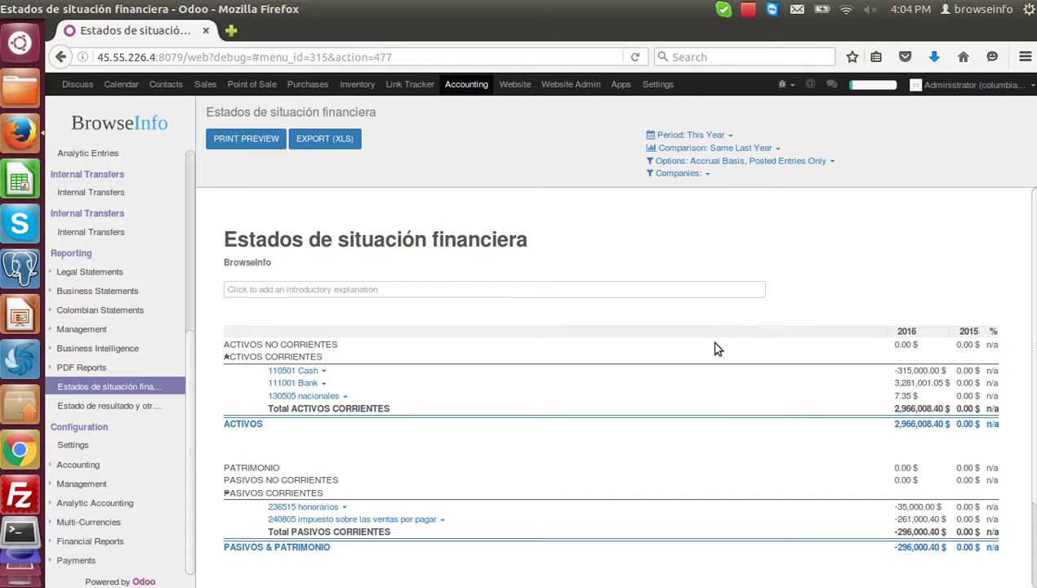
Generate the report's print preview, view financial_report.pdf maximized in Document Viewer and close it
left_click(261, 139)
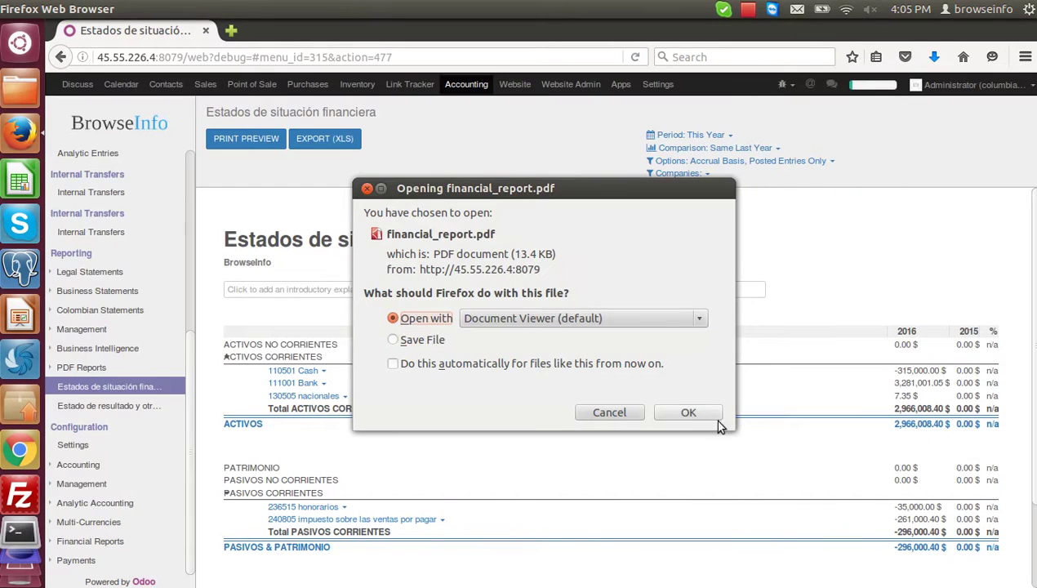
left_click(714, 414)
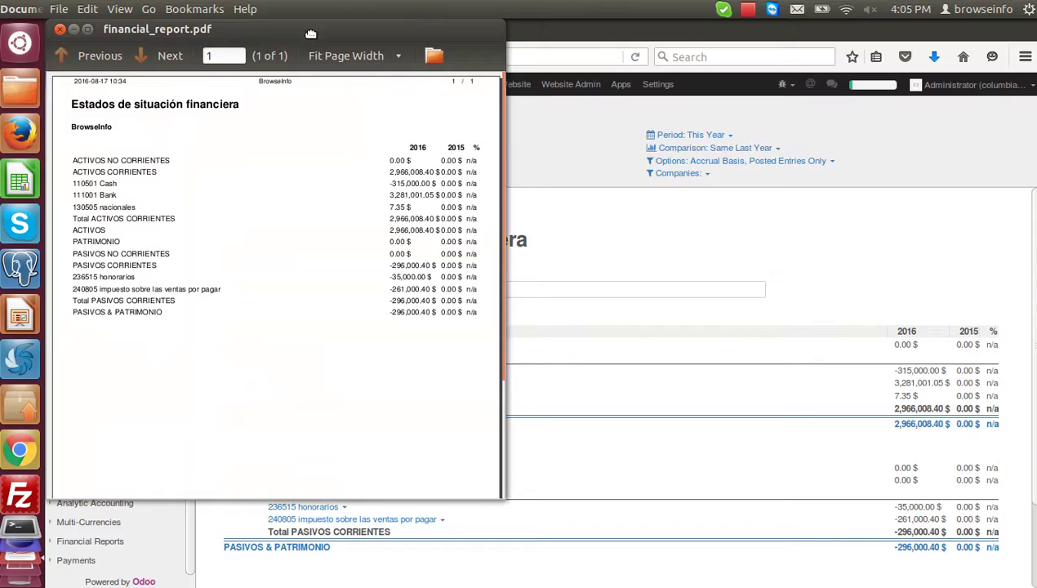
double_click(311, 34)
scroll(644, 398, "down", 5)
scroll(649, 403, "up", 5)
scroll(649, 402, "down", 1)
scroll(649, 402, "up", 1)
left_click(9, 9)
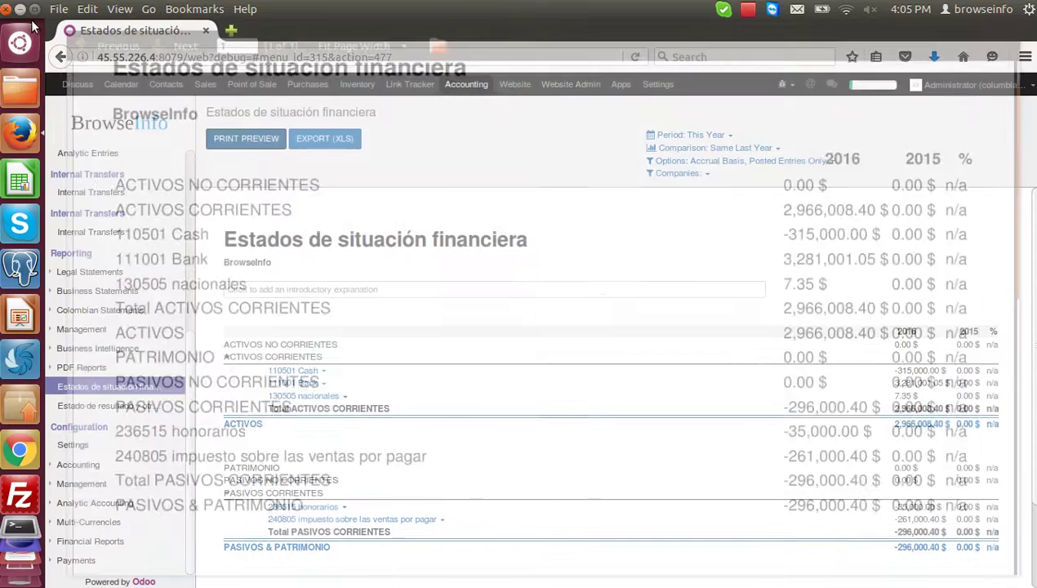
Export the report as XLS, view financial_report.xls in LibreOffice Calc and close the spreadsheet
left_click(347, 144)
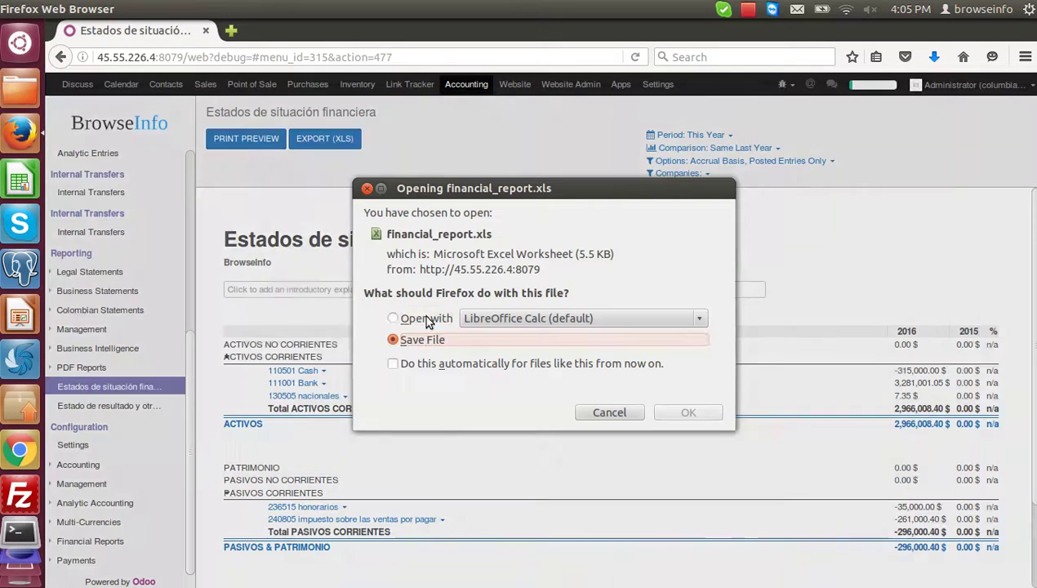
left_click(388, 382)
left_click(691, 410)
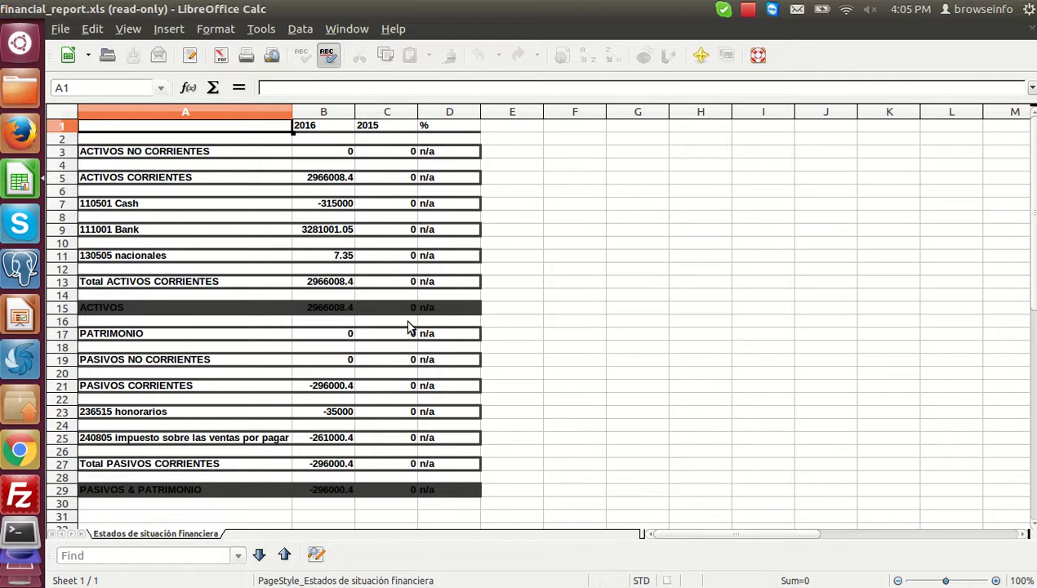
scroll(410, 329, "down", 2)
scroll(411, 329, "up", 2)
left_click(8, 9)
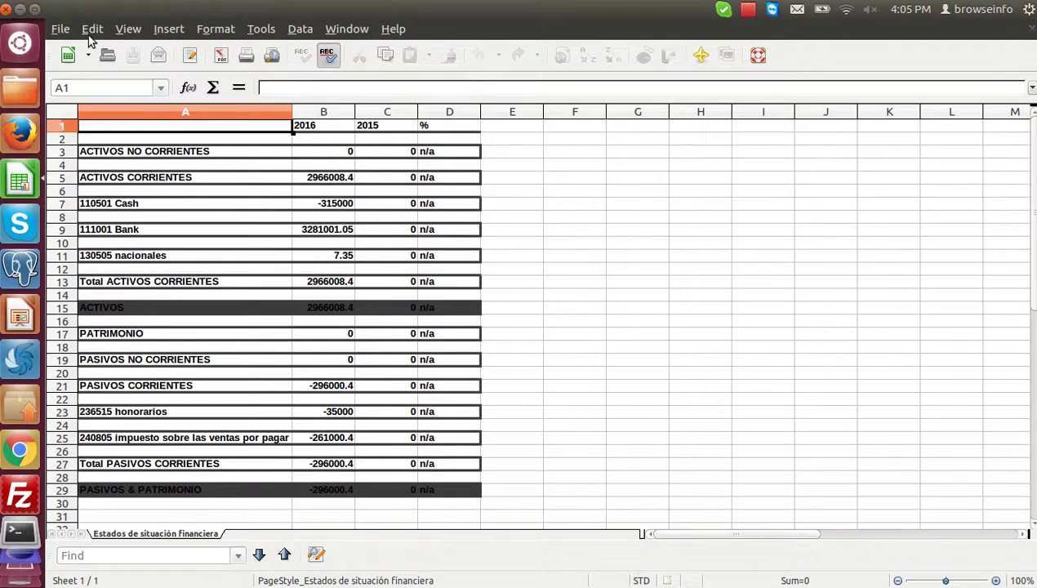
Open the Estado de resultado y otro resultado integral report and examine its title and lines
left_click(114, 406)
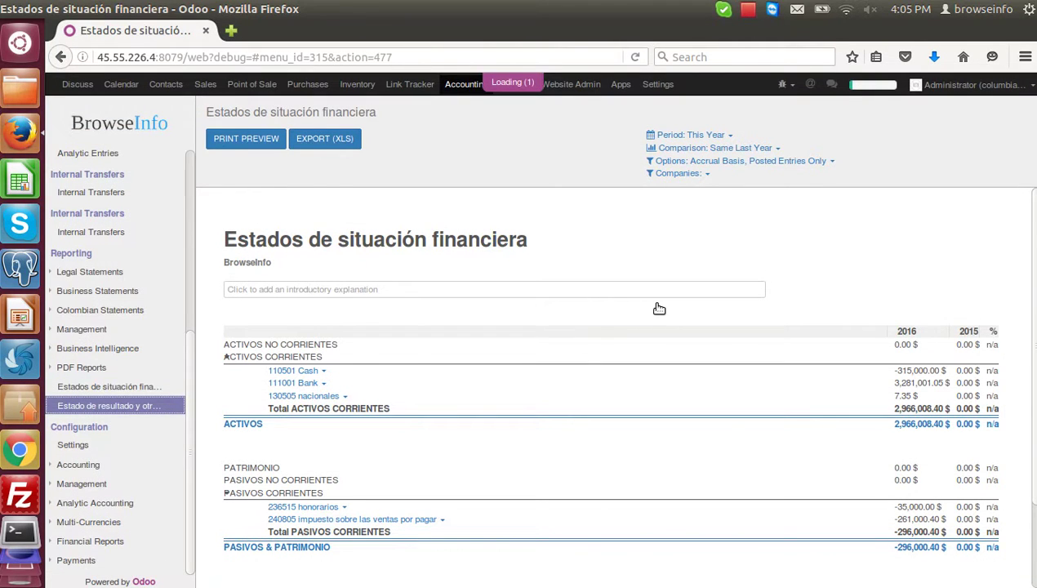
scroll(658, 308, "down", 3)
scroll(649, 311, "up", 3)
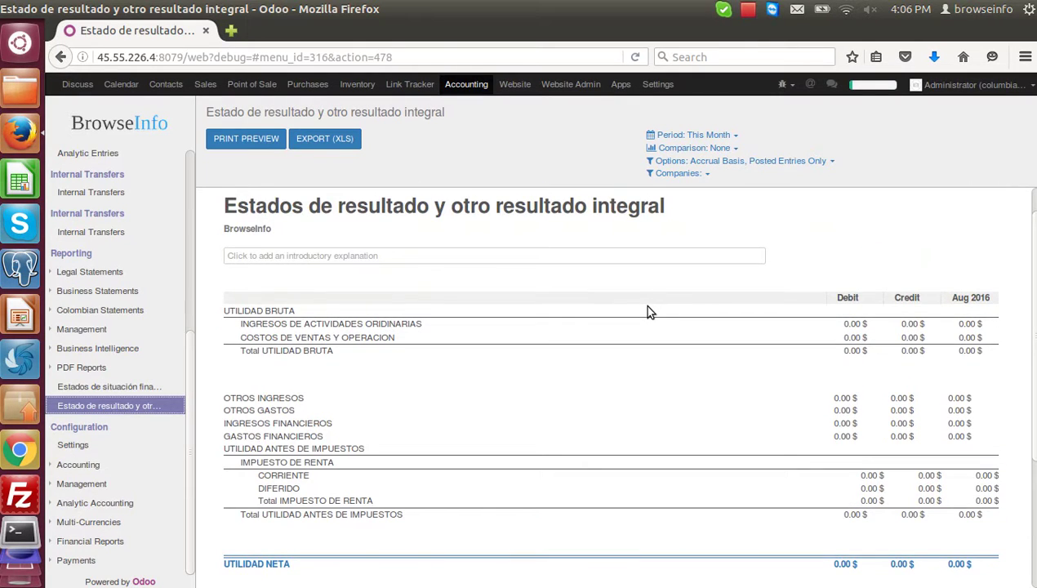
scroll(648, 310, "down", 1)
scroll(648, 311, "up", 2)
left_click_drag(231, 242, 677, 231)
left_click(684, 239)
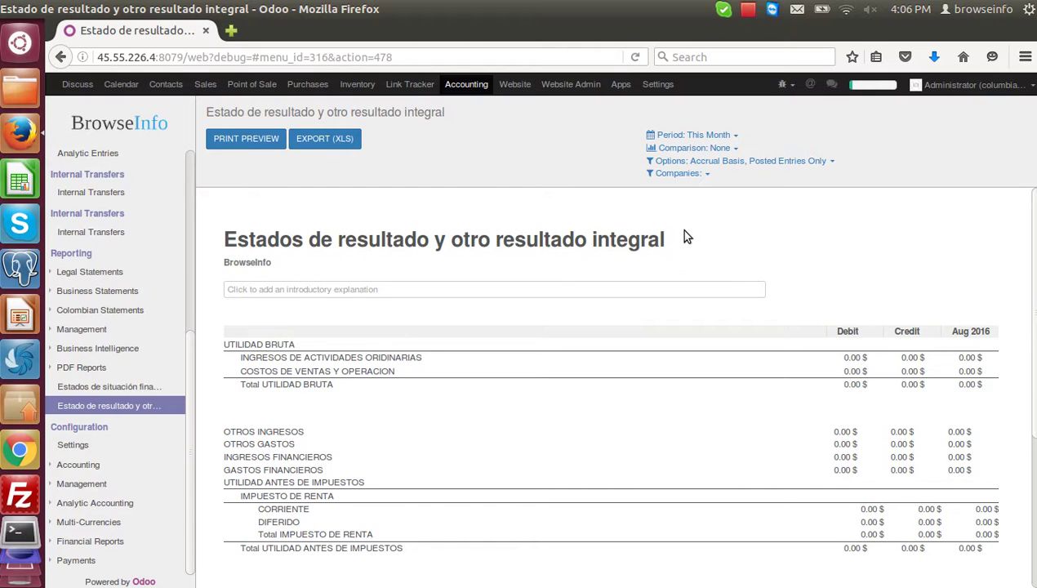
scroll(684, 245, "down", 3)
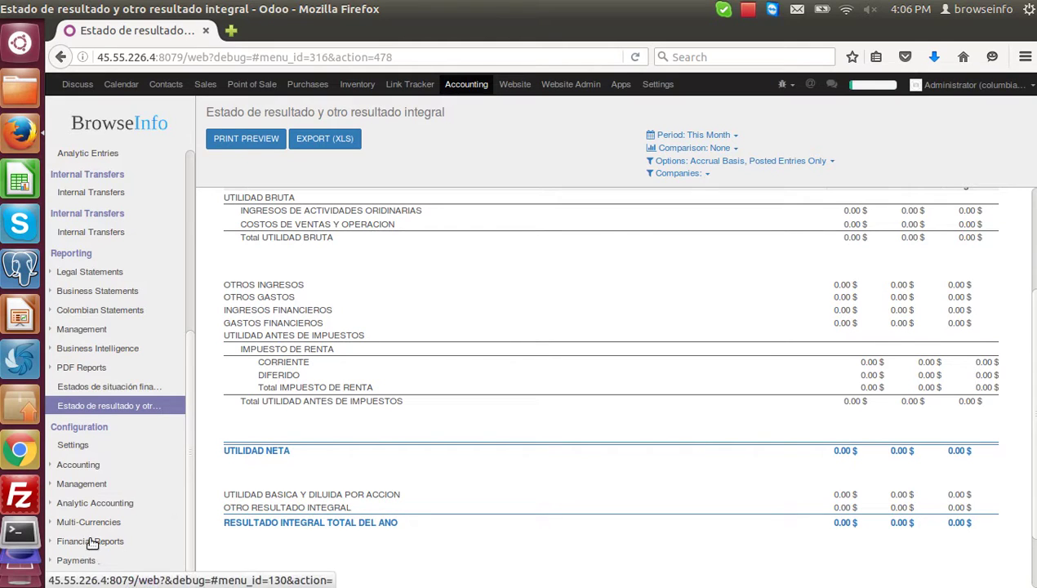
Open the Taxes list in the accounting configuration and group it by Tax Application
left_click(79, 467)
left_click(84, 483)
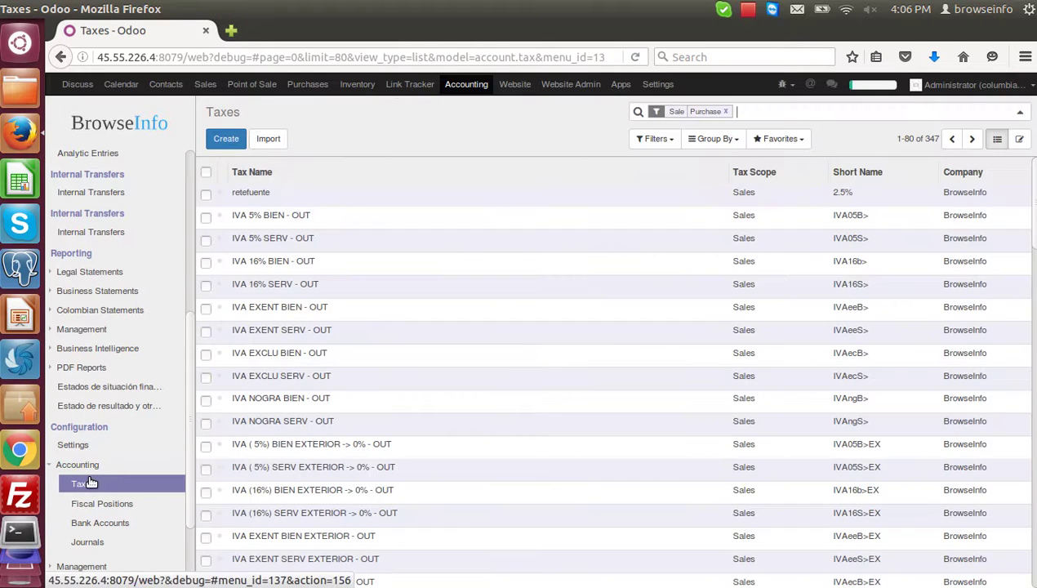
scroll(521, 343, "down", 5)
scroll(782, 258, "up", 5)
left_click(714, 139)
left_click(739, 181)
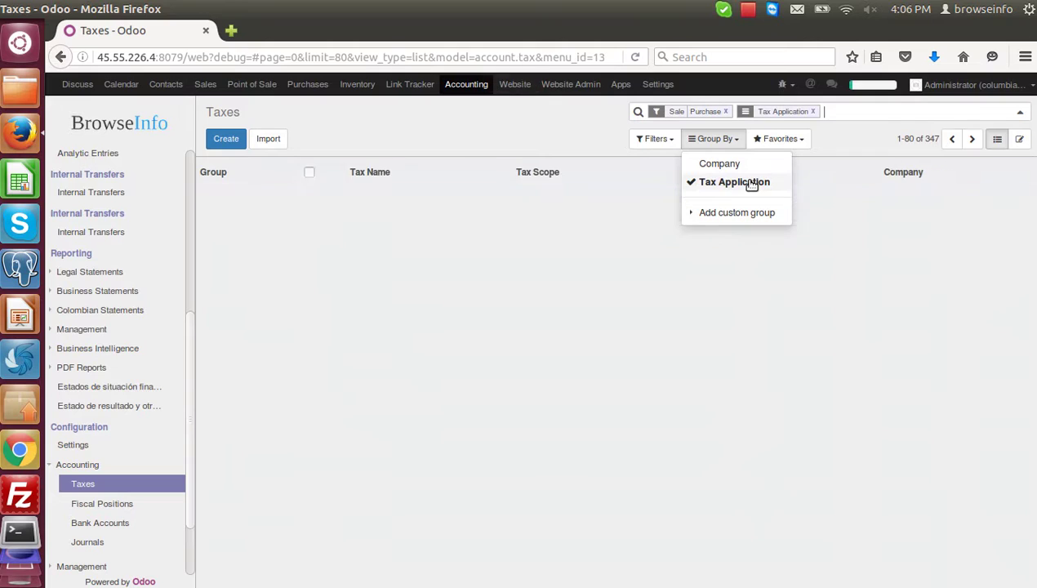
Remove the Sale and Purchase filter from the taxes, then review the taxes in the None group and collapse it
left_click(387, 316)
left_click(725, 111)
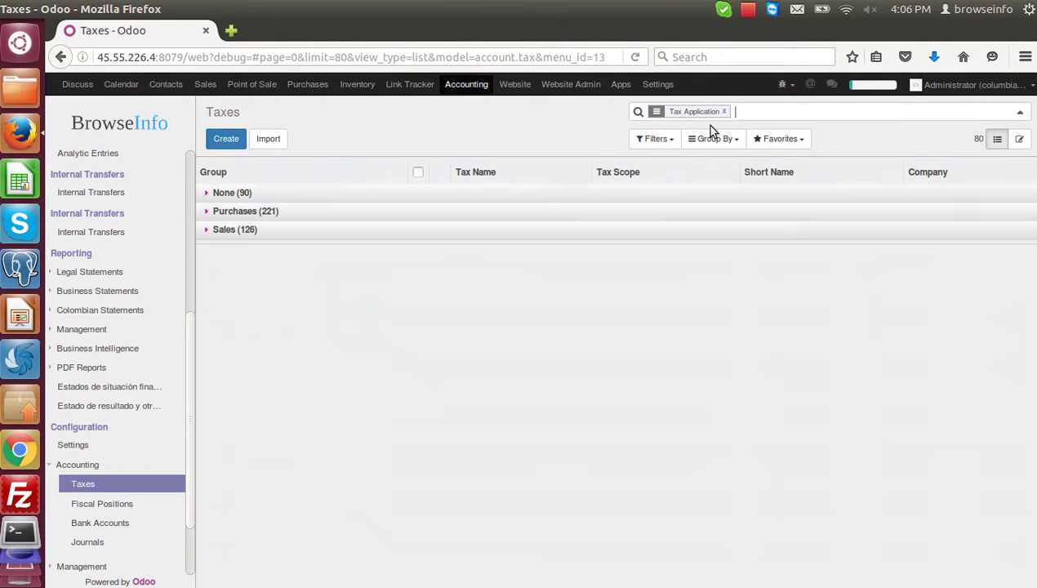
left_click(251, 196)
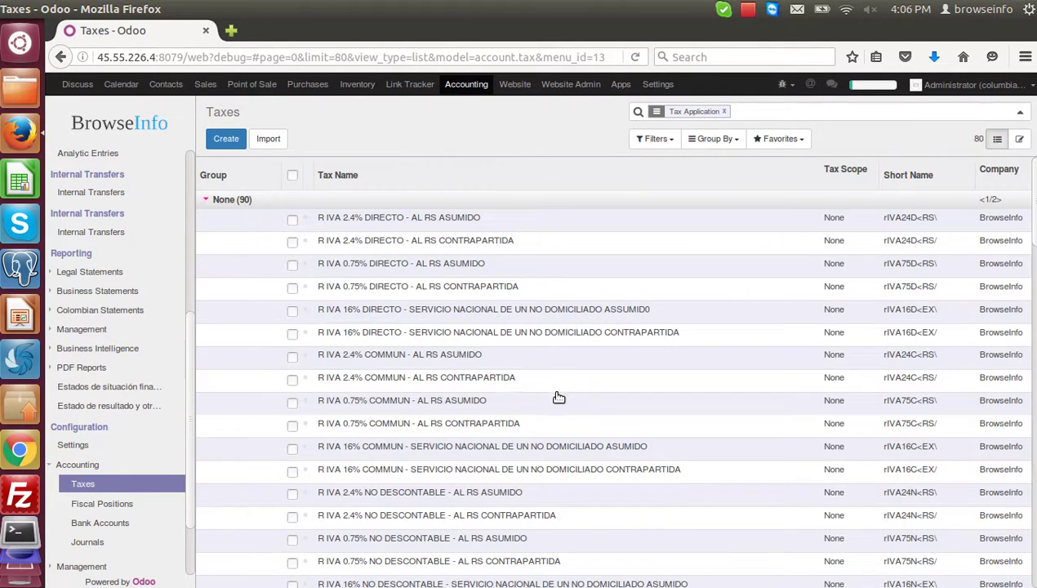
scroll(557, 397, "down", 15)
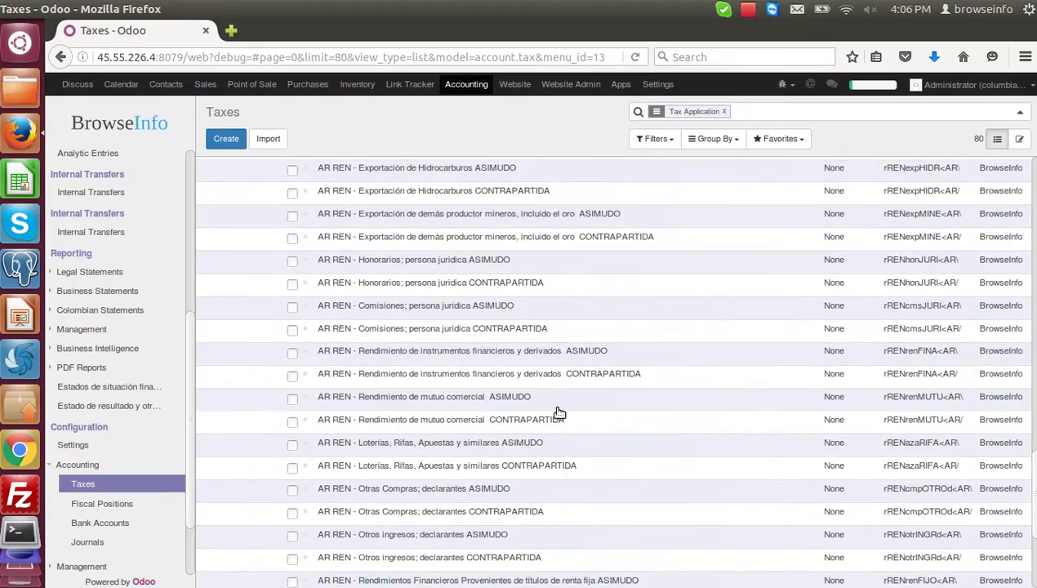
scroll(557, 412, "up", 15)
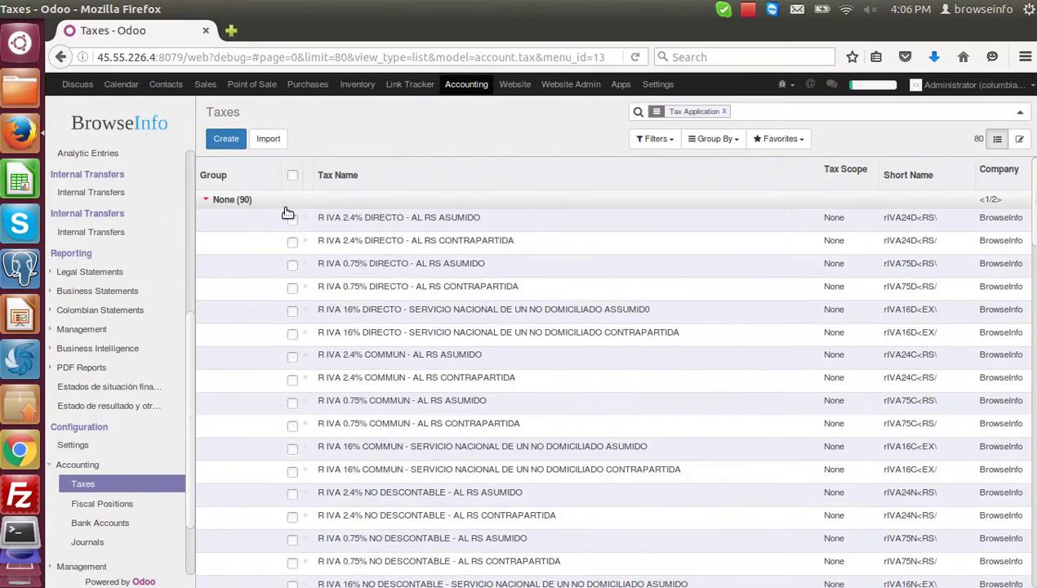
left_click(286, 204)
Expand the Purchases tax group, review its taxes and collapse it
left_click(283, 214)
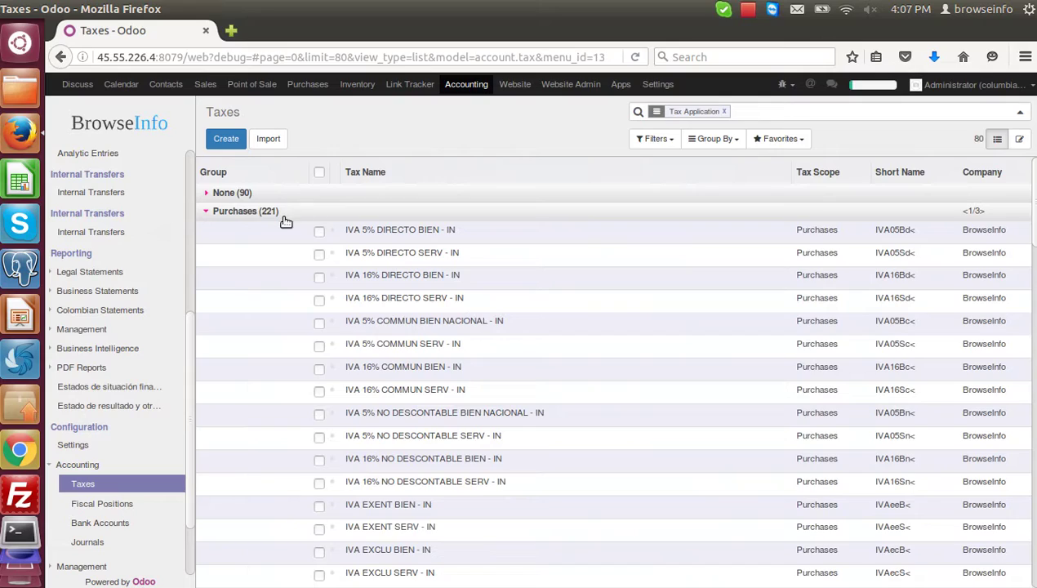
scroll(448, 318, "down", 1)
scroll(447, 319, "down", 10)
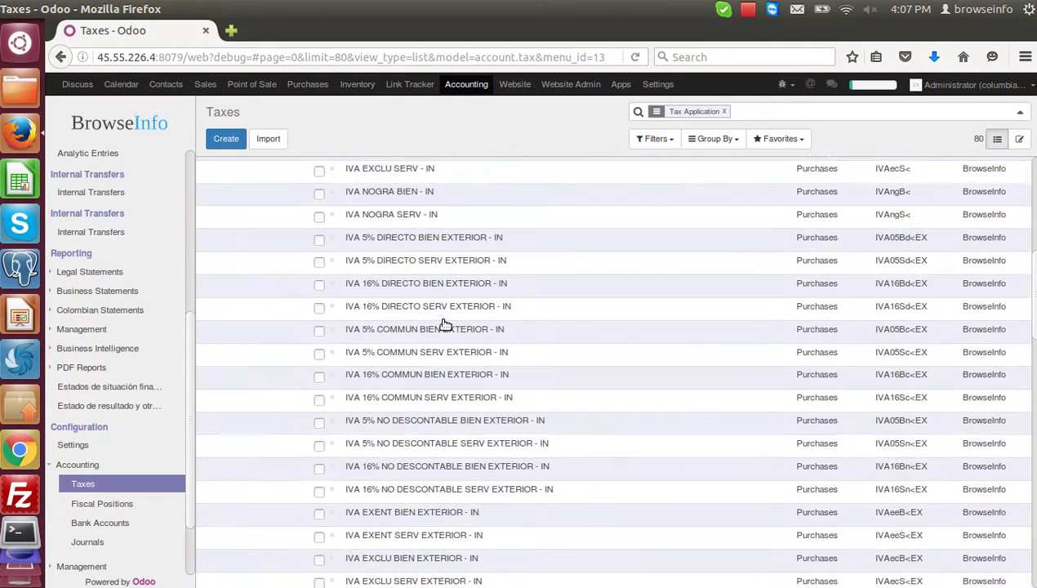
scroll(423, 340, "down", 10)
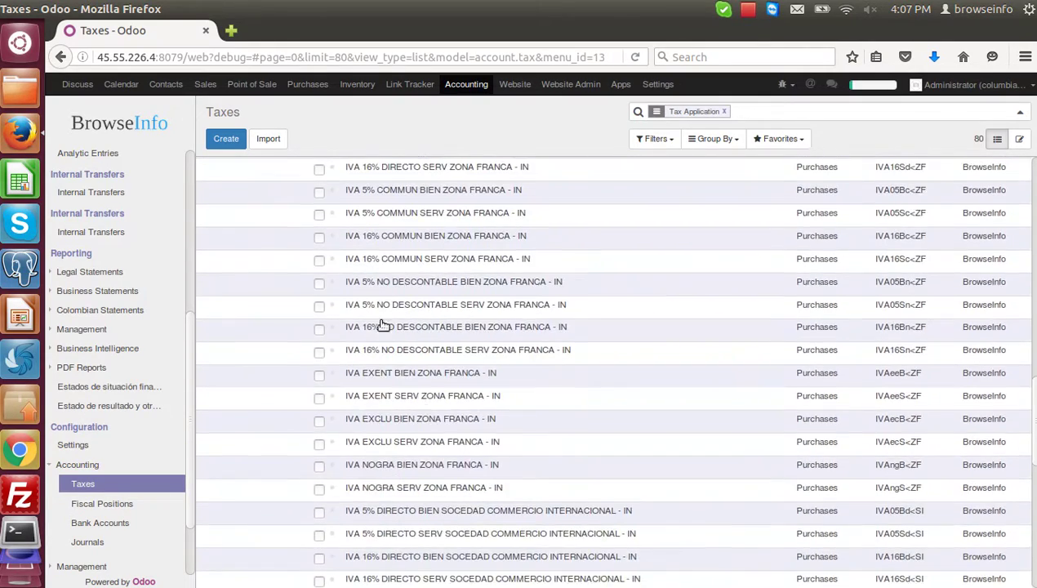
scroll(412, 330, "up", 12)
scroll(407, 402, "up", 10)
left_click(290, 214)
Expand the Sales tax group, review its taxes and collapse it
left_click(272, 235)
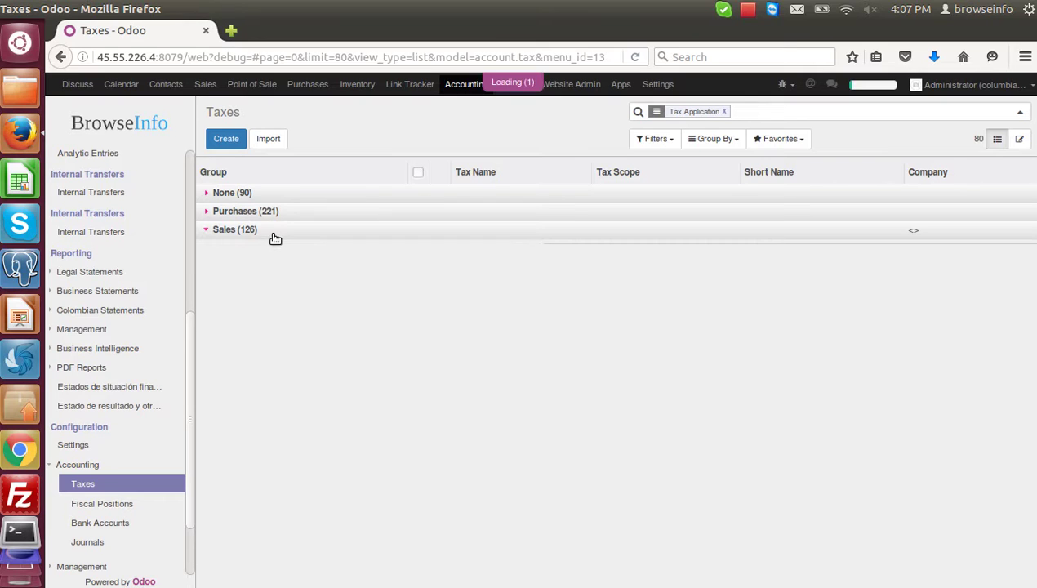
scroll(552, 373, "down", 12)
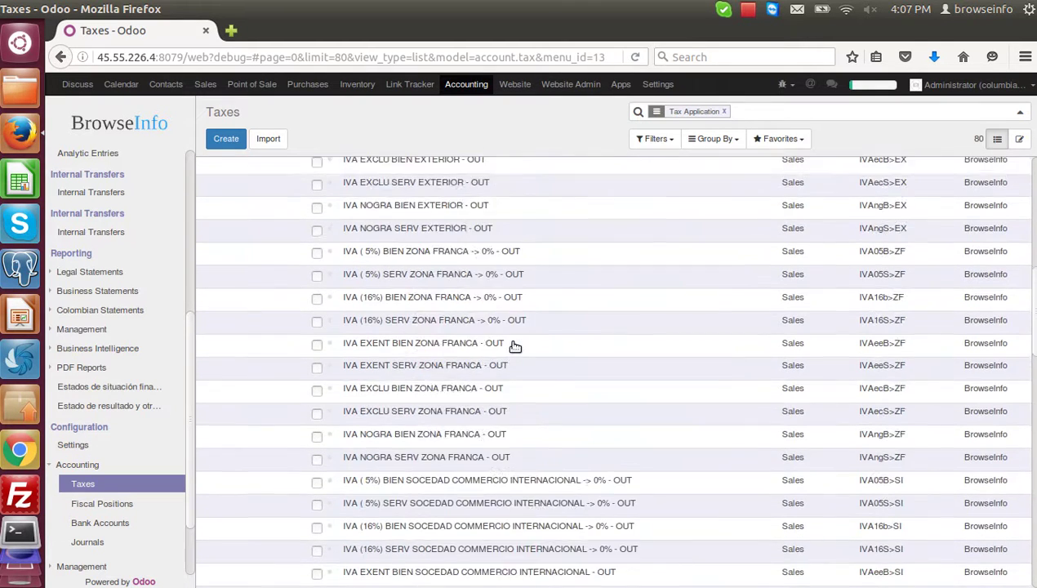
scroll(490, 341, "up", 12)
left_click(272, 235)
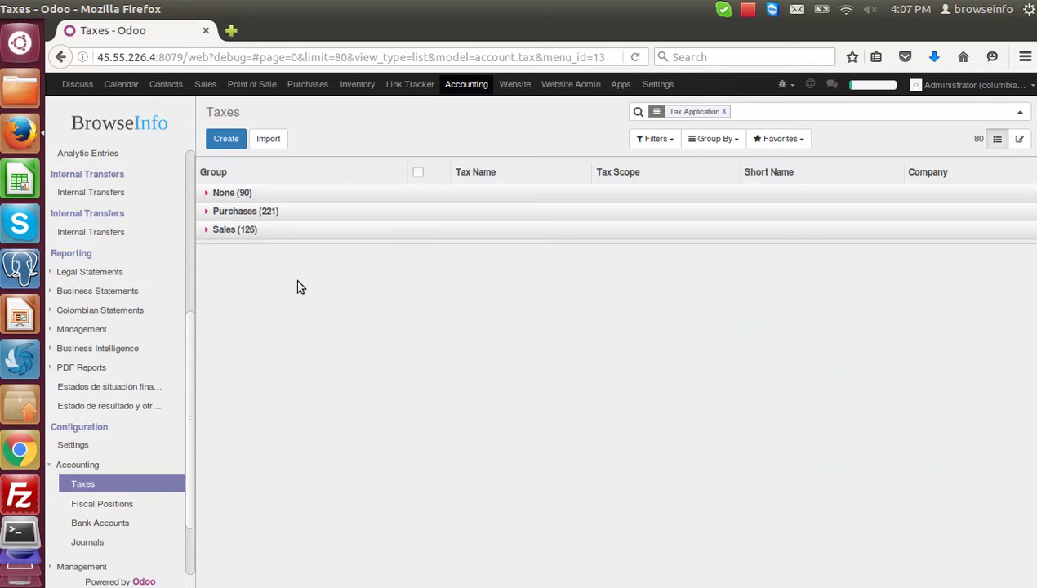
Open the paid 3DPro customer invoice dated 07/26/2016 and examine its lines and totals
scroll(125, 204, "up", 5)
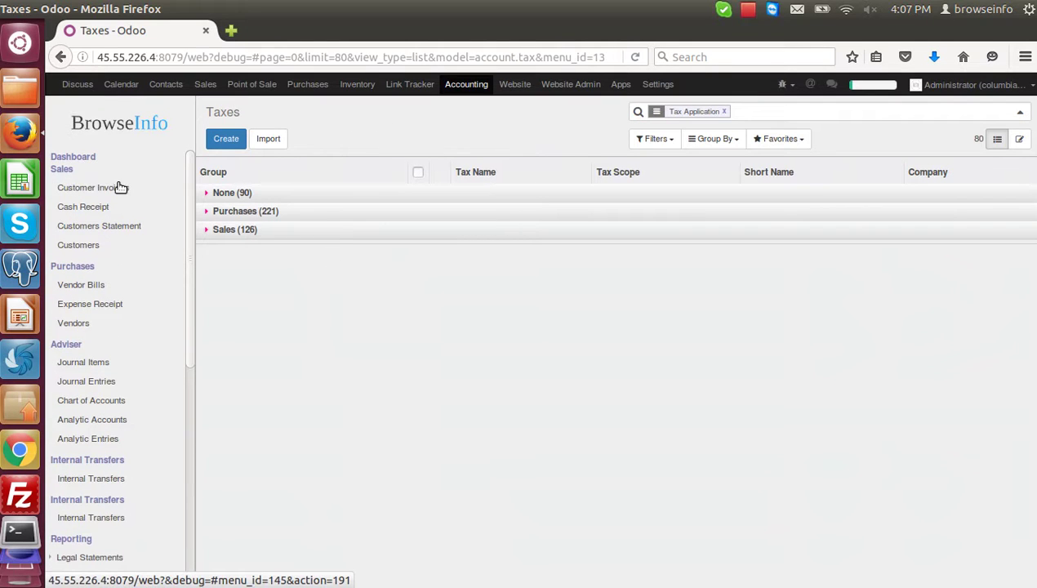
left_click(121, 187)
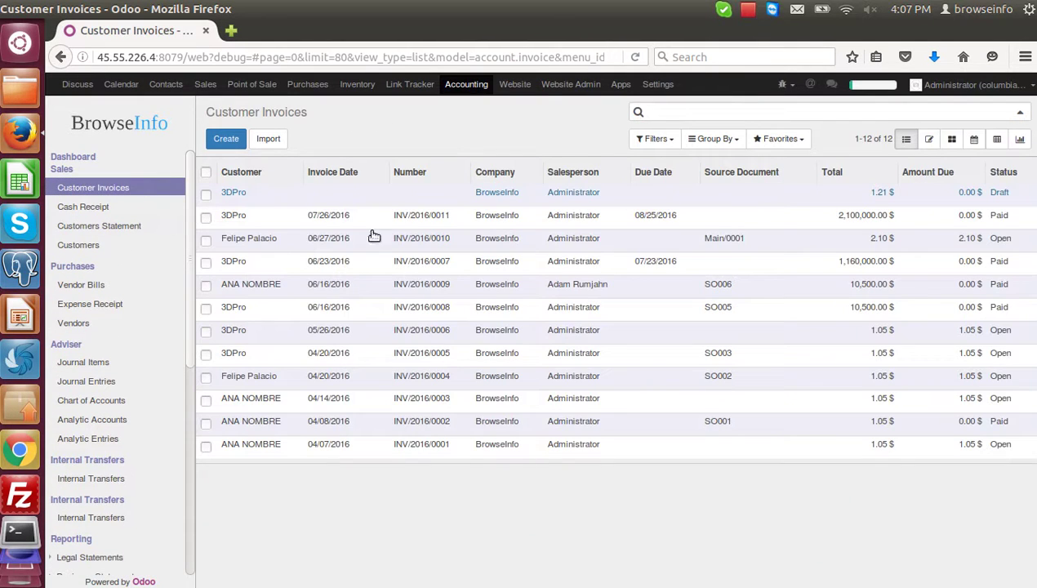
left_click(417, 223)
scroll(506, 392, "down", 5)
scroll(441, 396, "up", 5)
double_click(744, 305)
left_click(585, 316)
Print the invoice with the Invoices report and open Invoices-1.pdf in Document Viewer
left_click(545, 143)
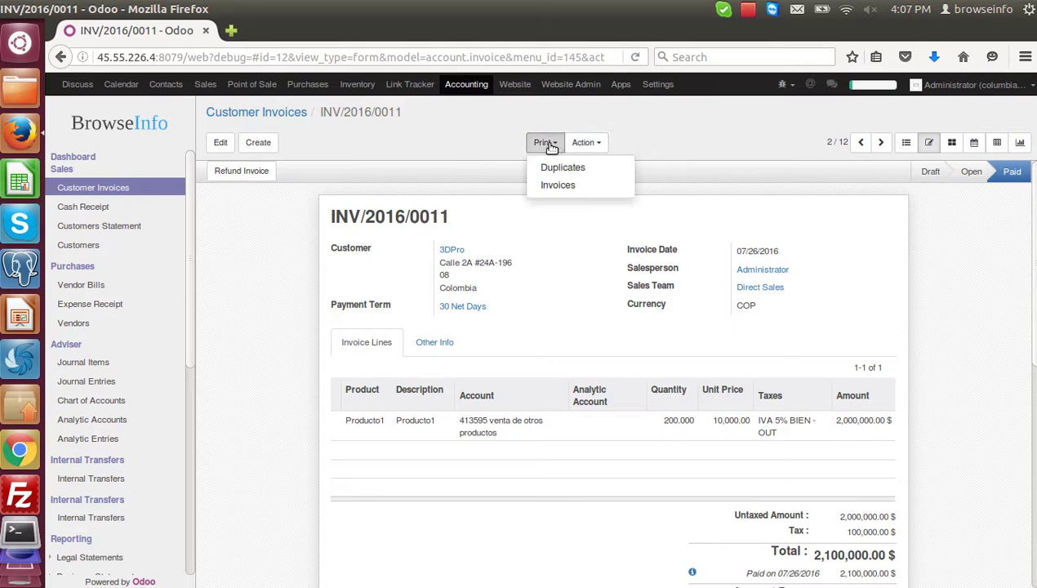
left_click(565, 186)
left_click(395, 388)
left_click(684, 476)
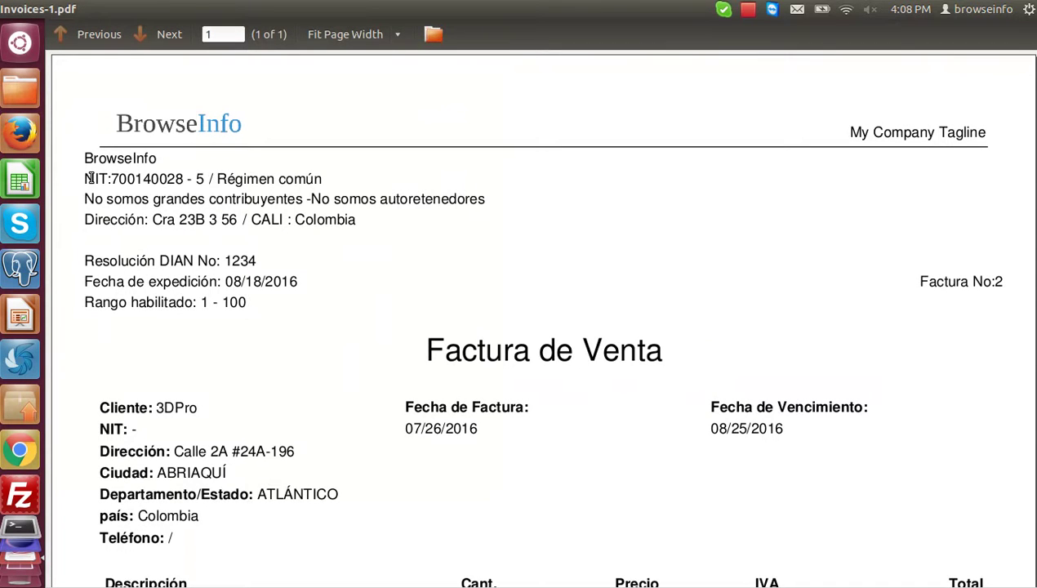
Examine the company NIT, address, DIAN resolution, issue date, authorized range and invoice number on the printed invoice
left_click_drag(90, 178, 338, 173)
left_click_drag(94, 204, 384, 236)
left_click_drag(81, 263, 261, 261)
left_click_drag(81, 285, 291, 279)
left_click_drag(82, 305, 249, 307)
left_click(920, 286)
Examine the invoice date, due date and customer details, from NIT and address to phone, on the printed invoice
scroll(669, 280, "down", 5)
left_click_drag(423, 178, 758, 257)
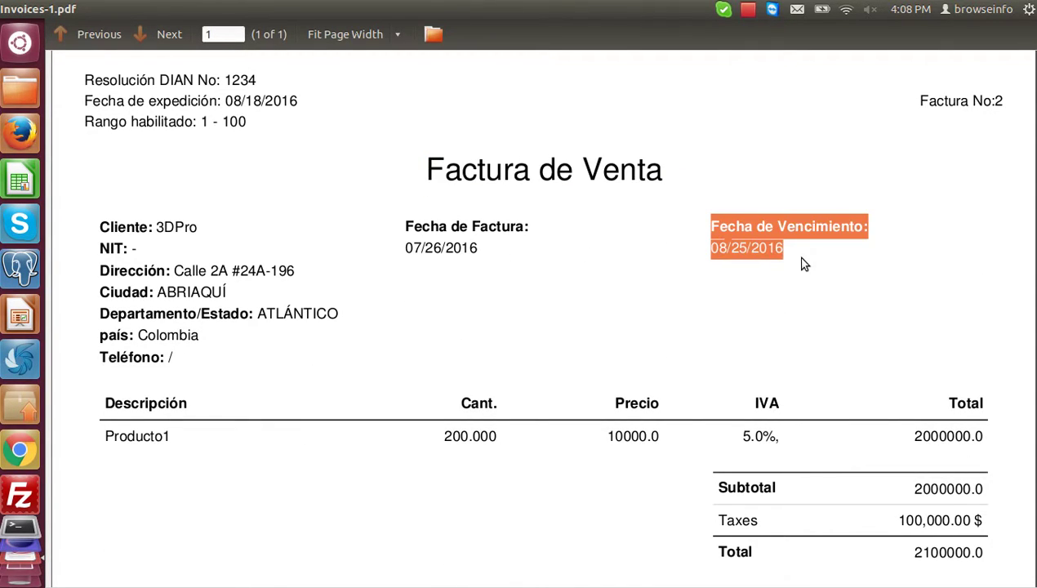
left_click_drag(115, 234, 245, 319)
left_click_drag(106, 270, 317, 267)
left_click_drag(100, 293, 130, 330)
left_click_drag(283, 315, 340, 375)
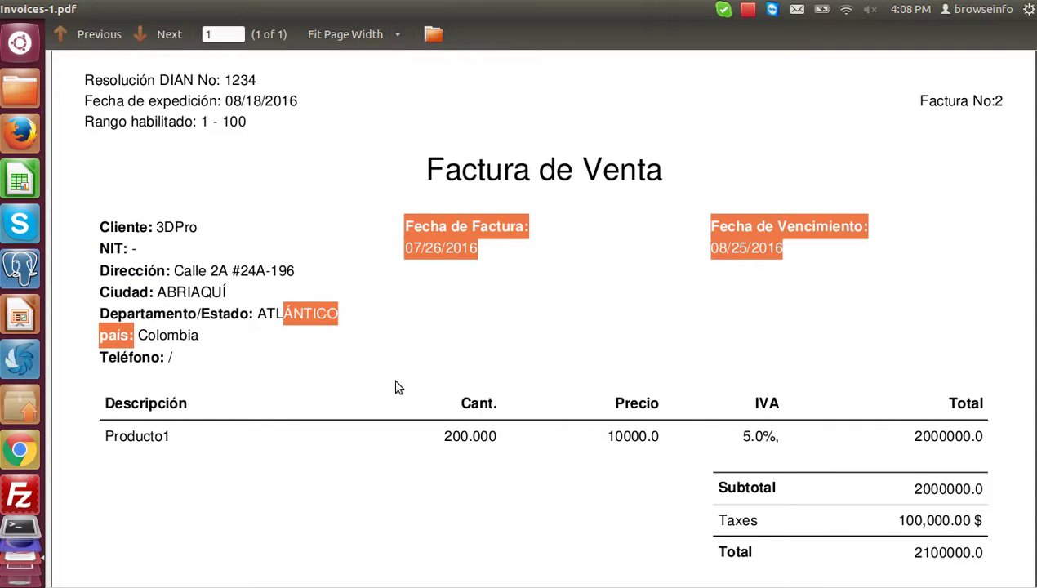
left_click_drag(98, 356, 456, 371)
left_click(455, 370)
Review the Elaborado, Aprobado and Recibido signature boxes at the end of the invoice PDF and close it
scroll(456, 386, "down", 10)
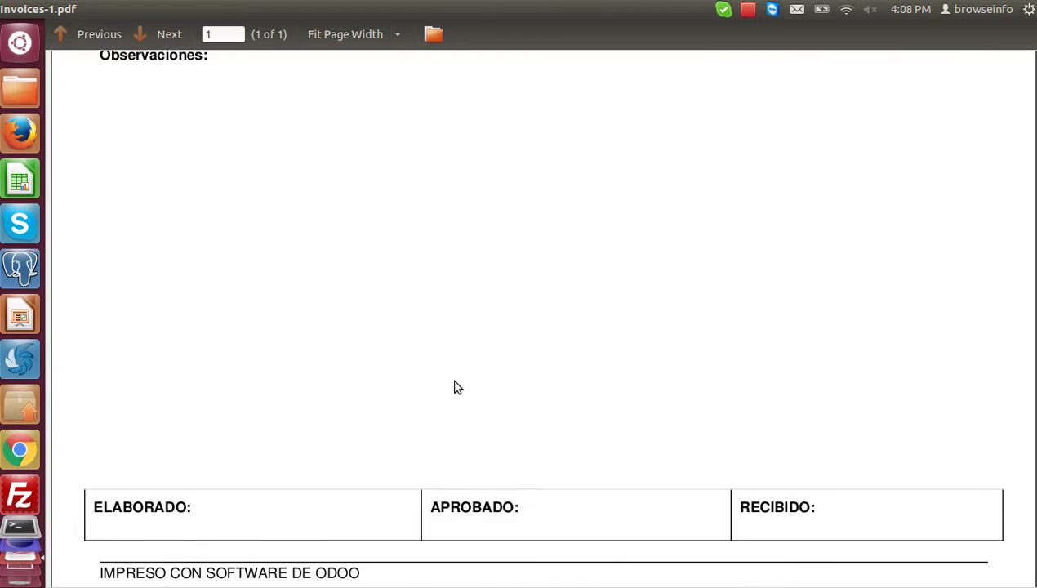
left_click_drag(175, 457, 289, 488)
left_click(763, 484)
left_click_drag(726, 485, 937, 494)
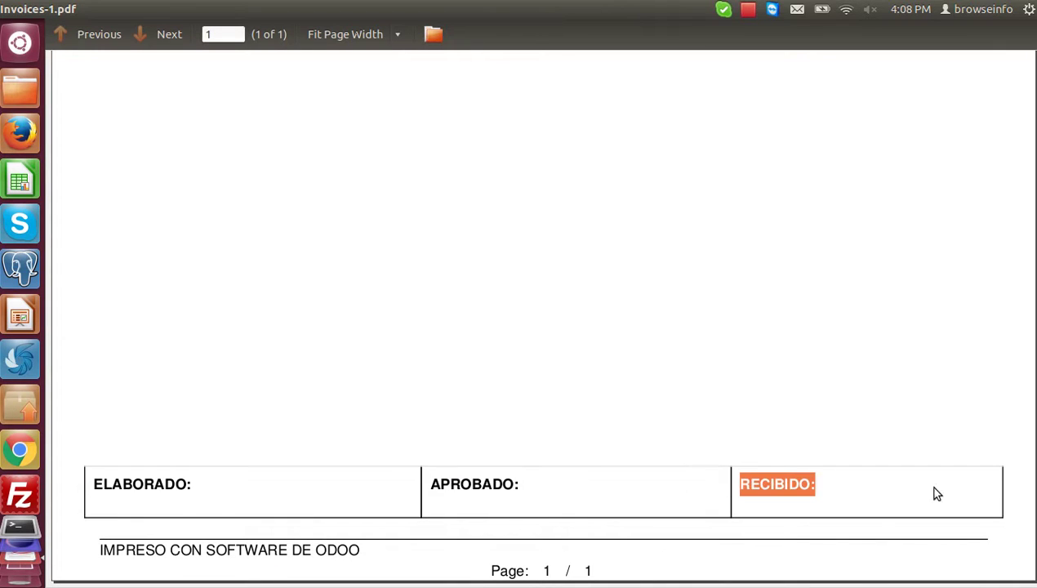
scroll(424, 445, "up", 10)
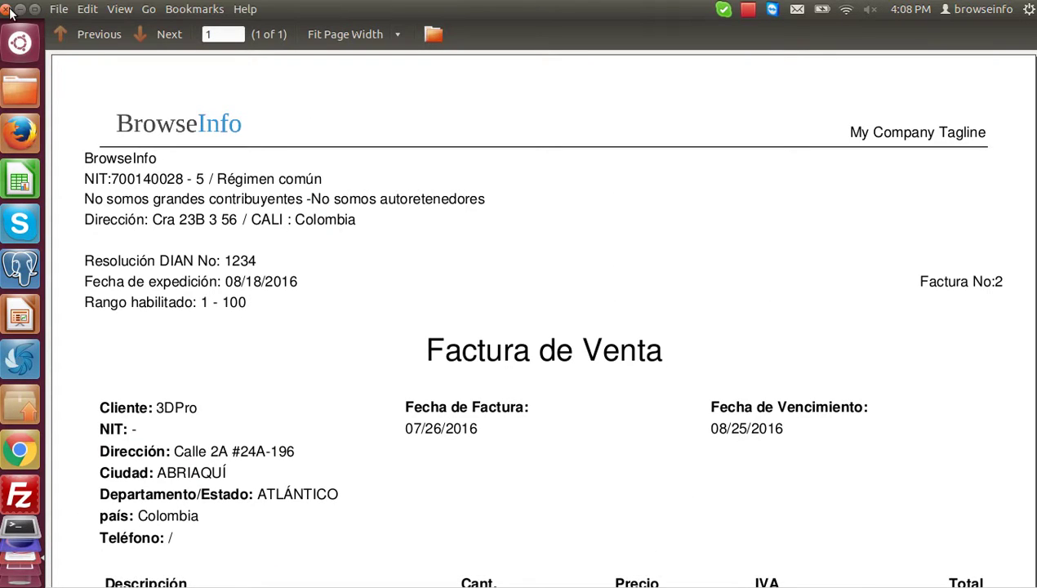
left_click(6, 9)
Open the Currencies list in the multi-currency configuration and look through the currencies
scroll(144, 421, "down", 5)
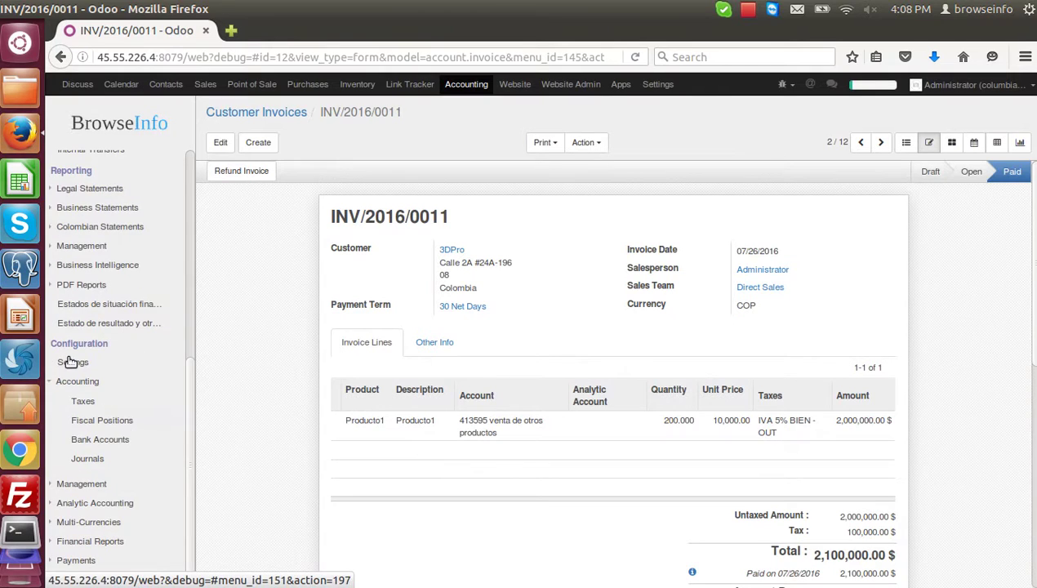
left_click(89, 522)
scroll(92, 530, "down", 1)
left_click(92, 516)
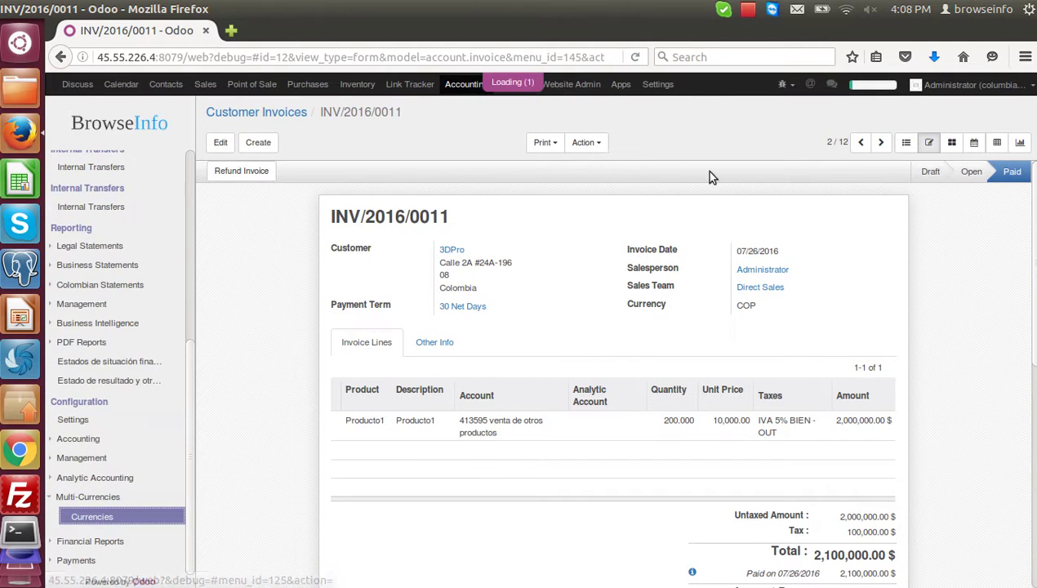
scroll(592, 210, "down", 5)
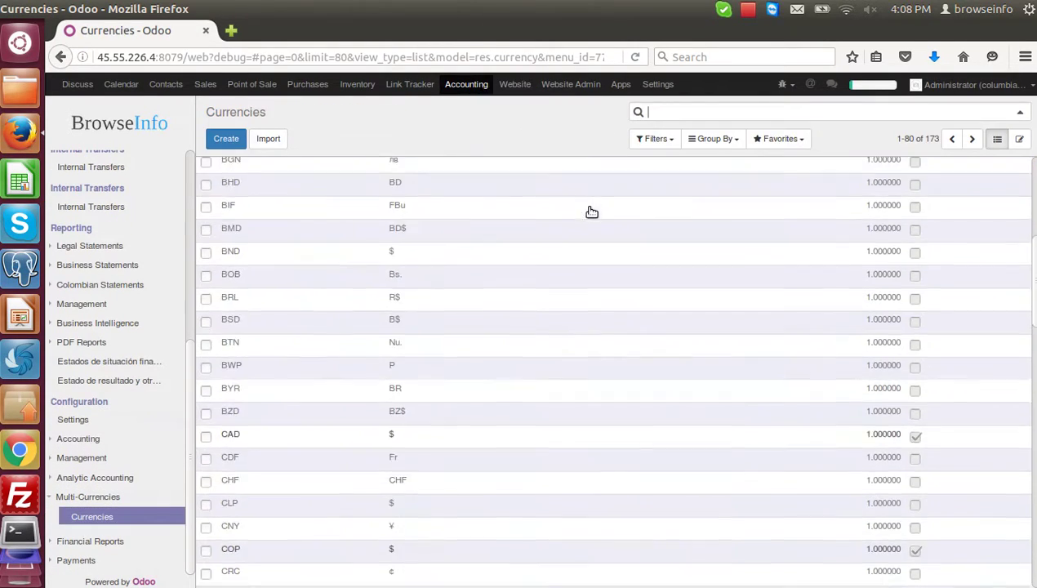
scroll(592, 211, "up", 5)
Search the currencies for "cop", view the COP currency's settings and return to the list
type("cop")
key("Return")
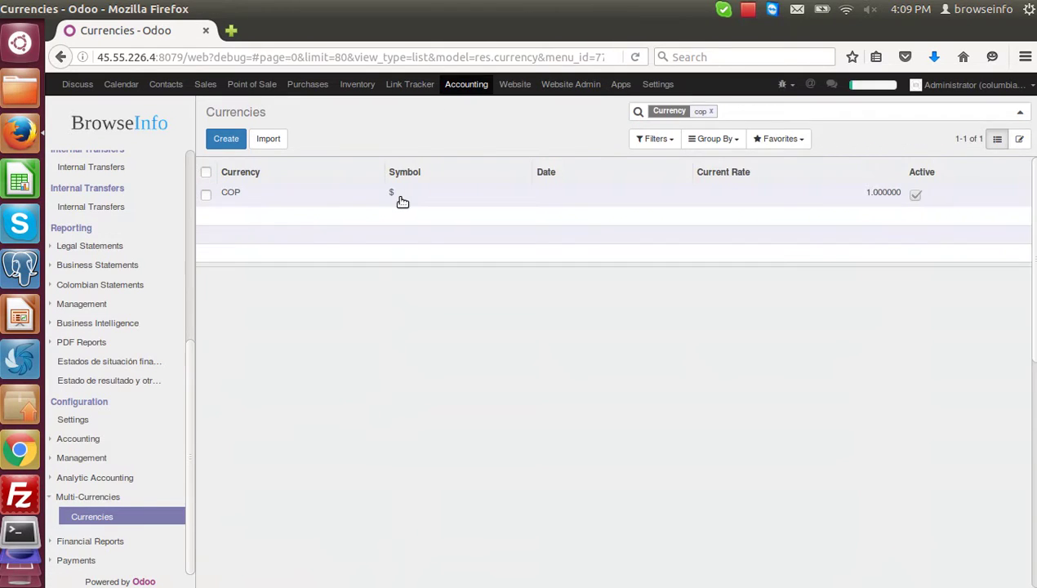
left_click(398, 195)
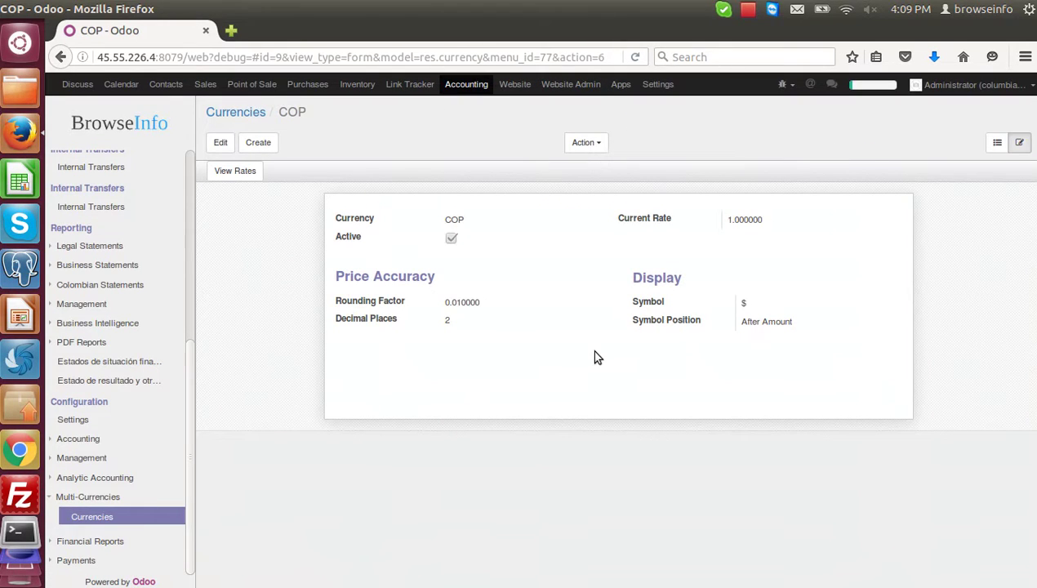
left_click(249, 112)
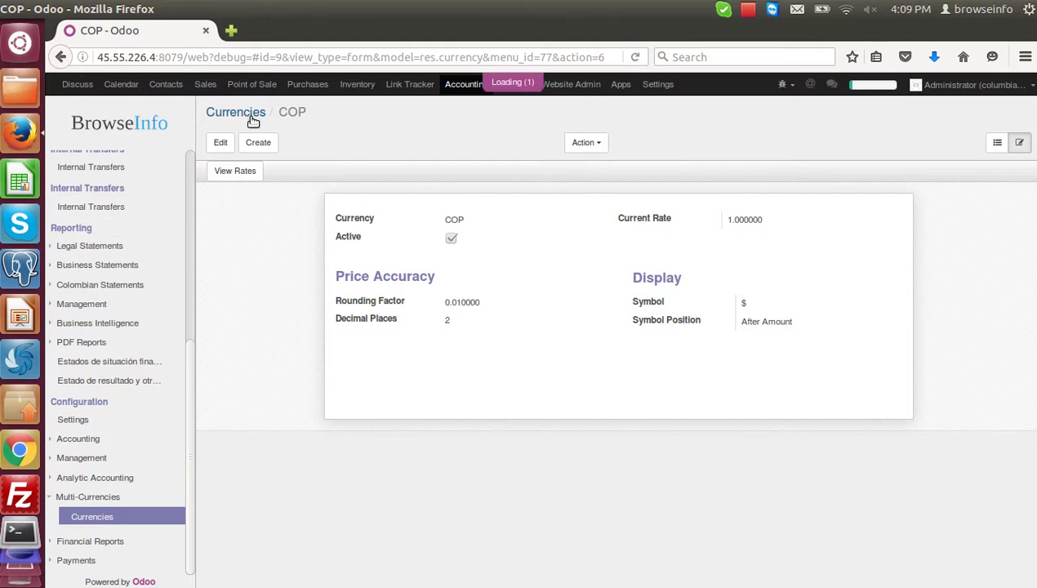
Set the language in the user preferences to Spanish (CO) / Español (CO) and save
left_click(967, 87)
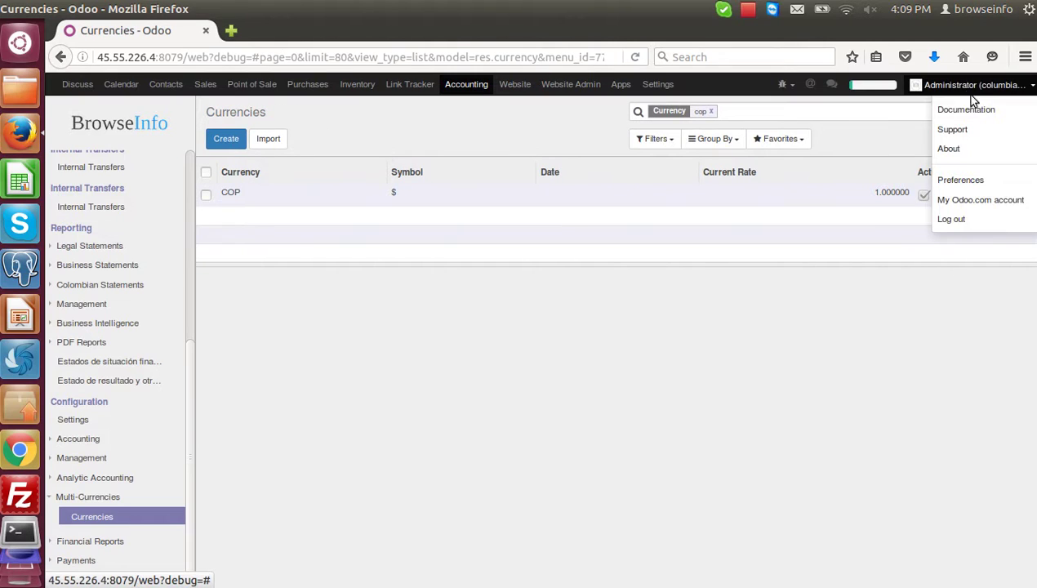
left_click(964, 180)
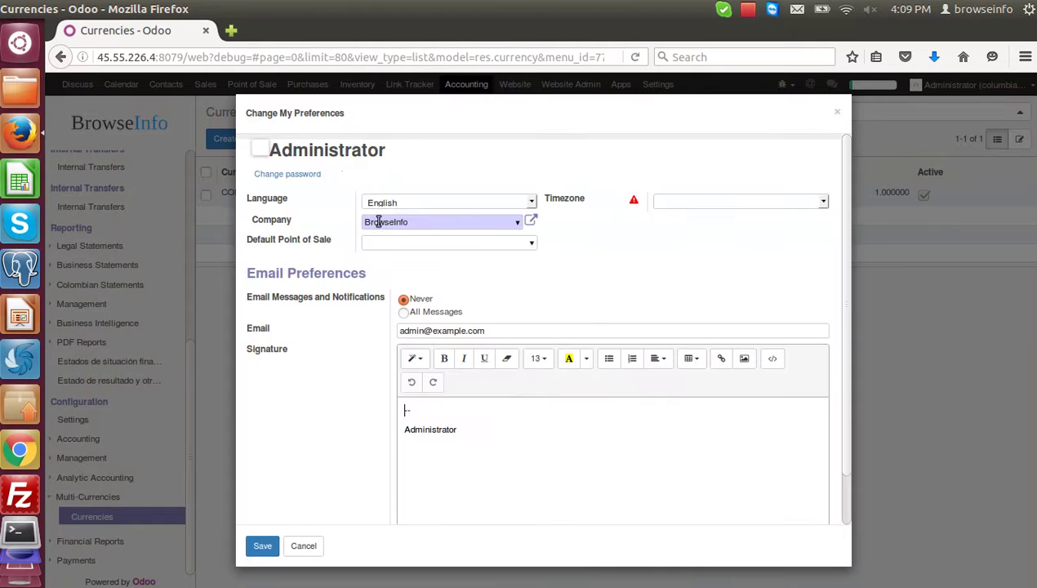
left_click(506, 204)
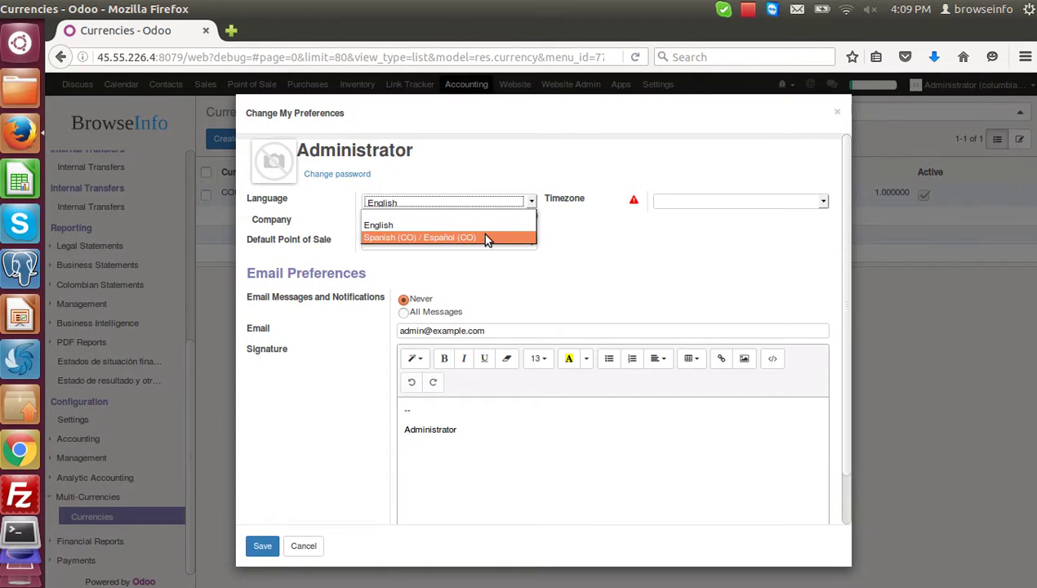
left_click(485, 237)
left_click(263, 546)
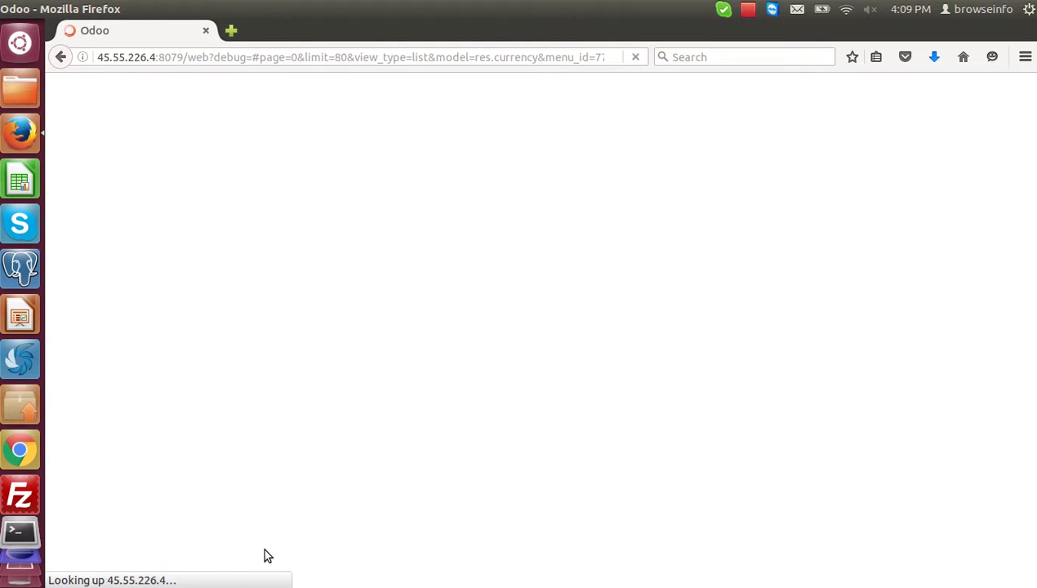
left_click(748, 9)
left_click(768, 50)
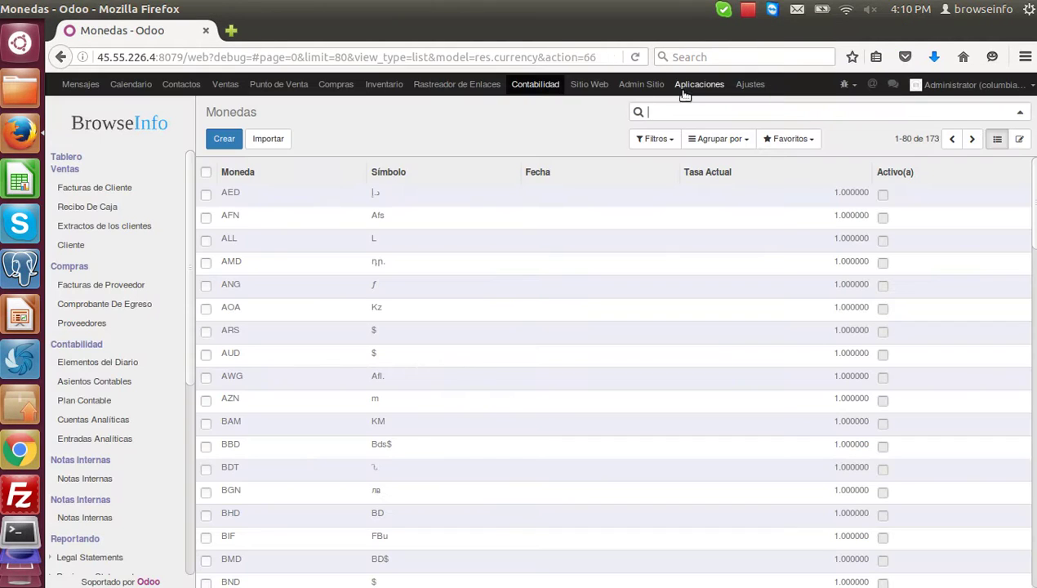
Review the Spanish translation of the accounting menu and of the Rastreador de Enlaces, Inventario and Contactos apps
scroll(109, 451, "down", 7)
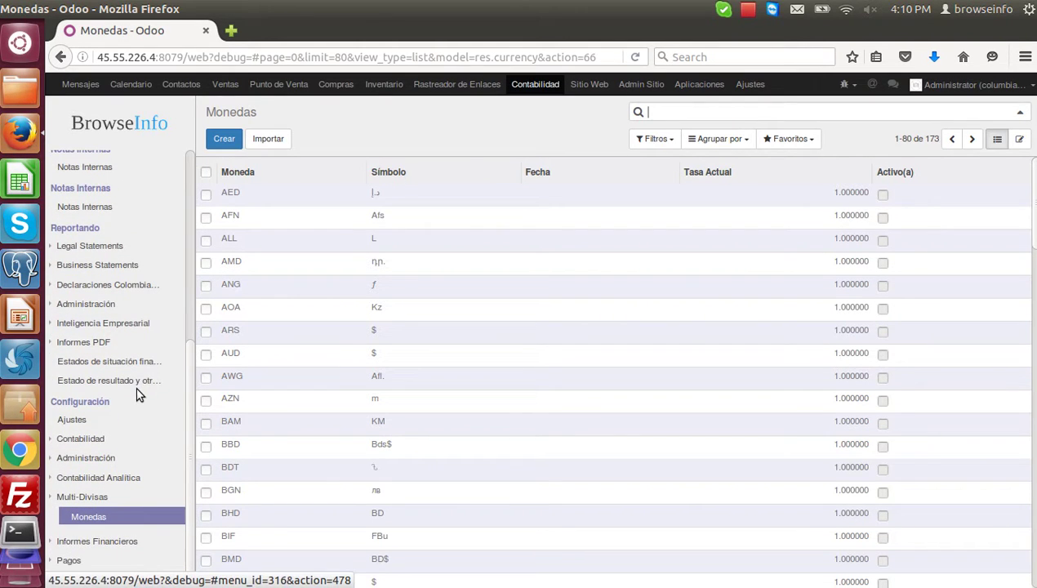
scroll(137, 394, "up", 7)
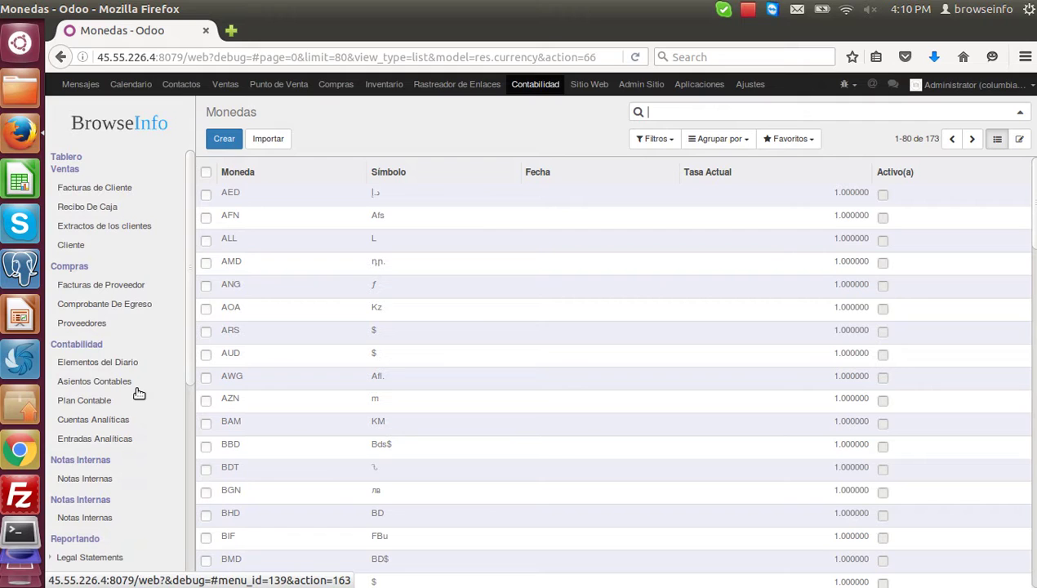
left_click(459, 84)
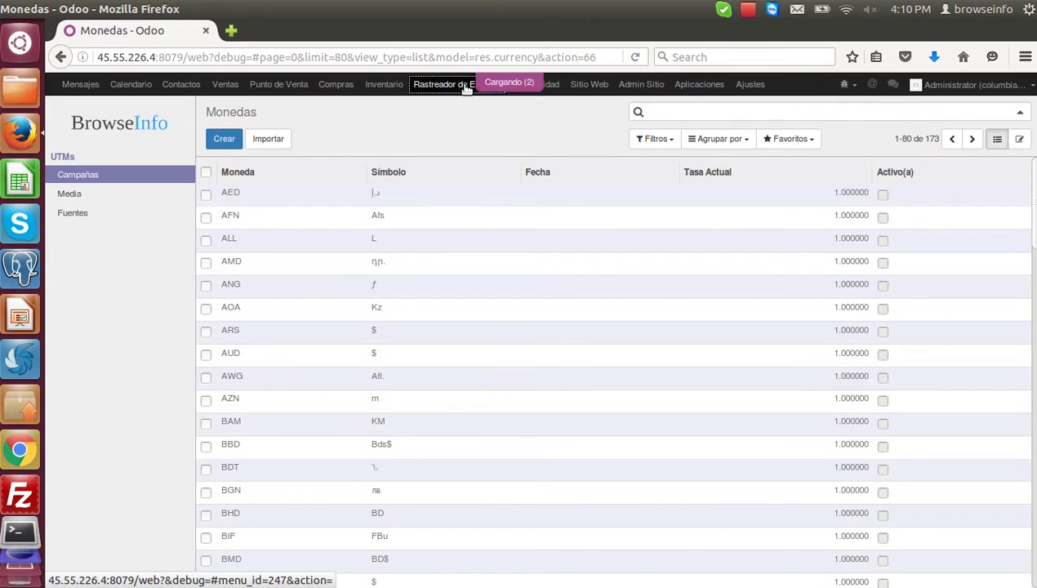
left_click(383, 84)
left_click(181, 86)
Open the Cliente list in the Ventas app
left_click(224, 85)
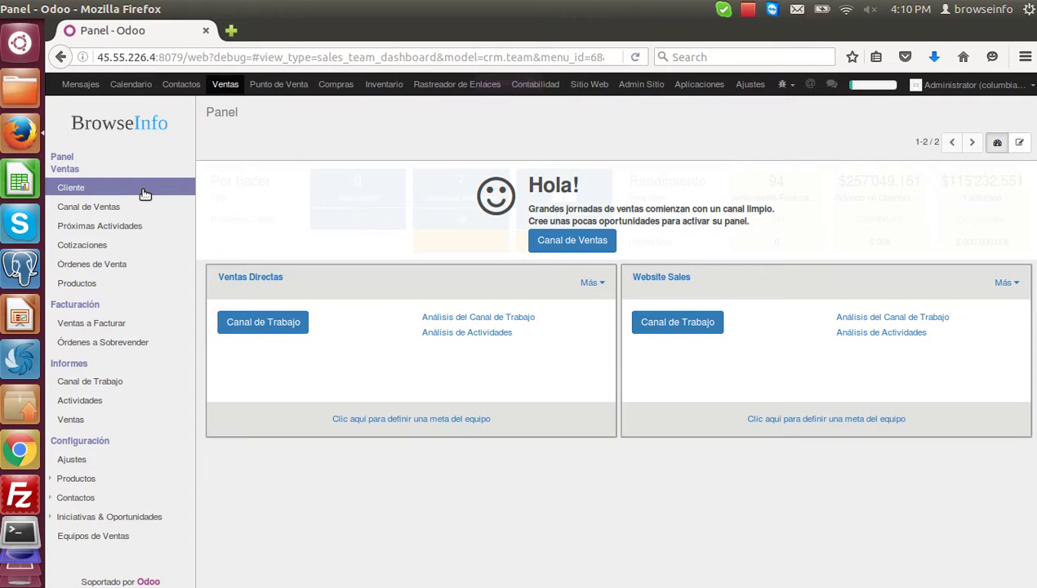
left_click(144, 193)
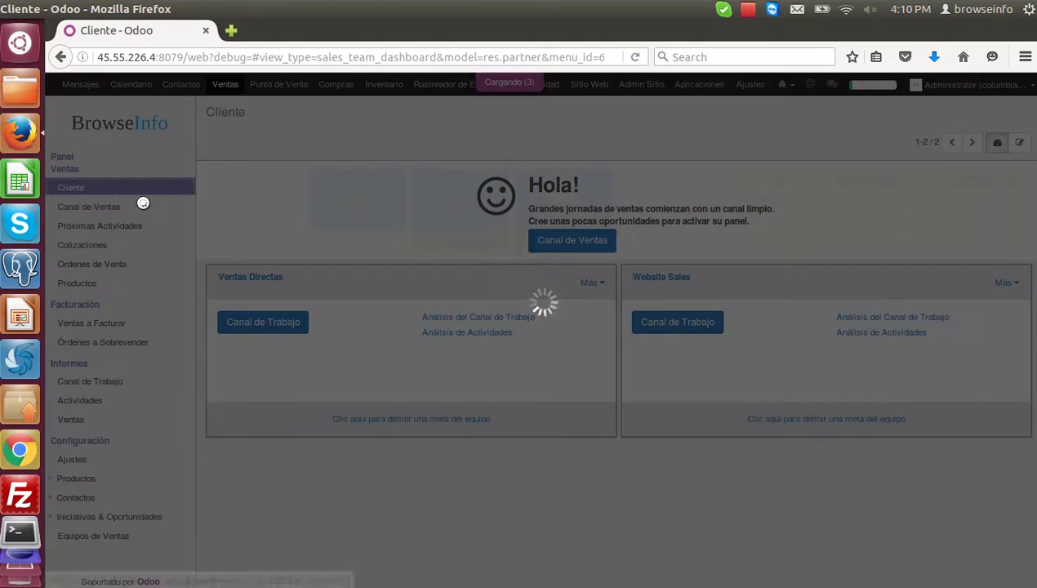